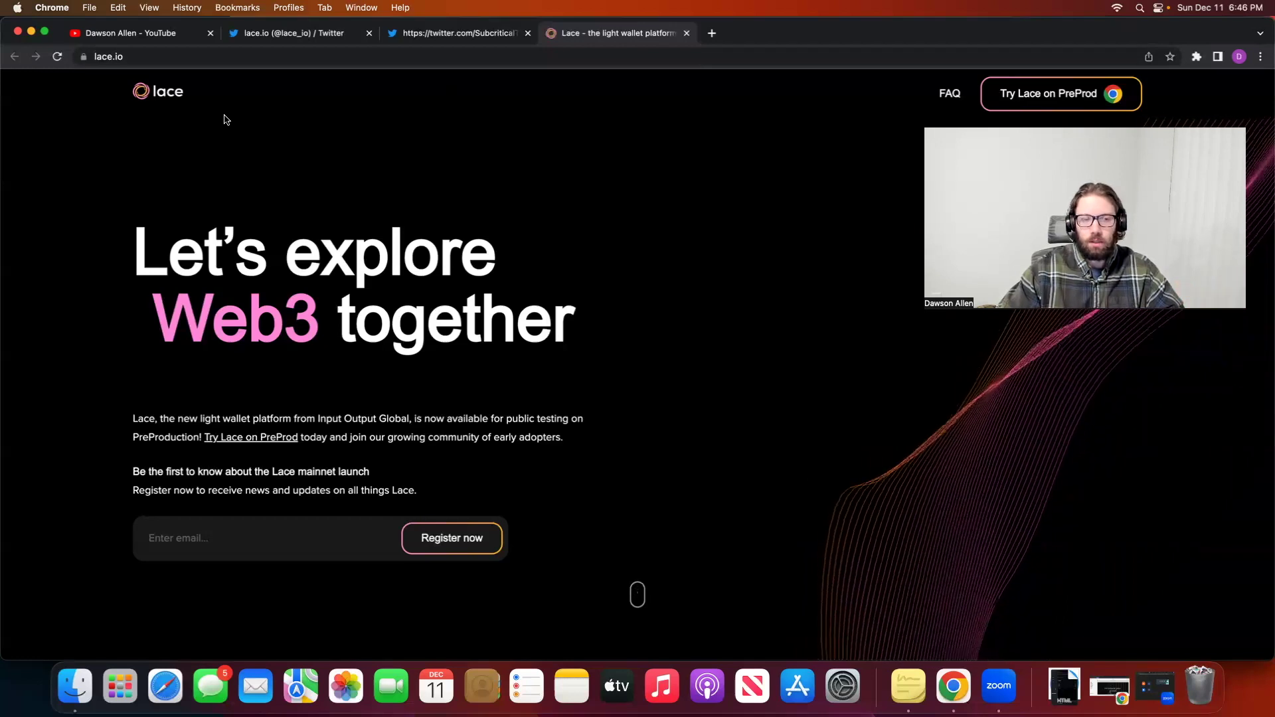
left_click(275, 35)
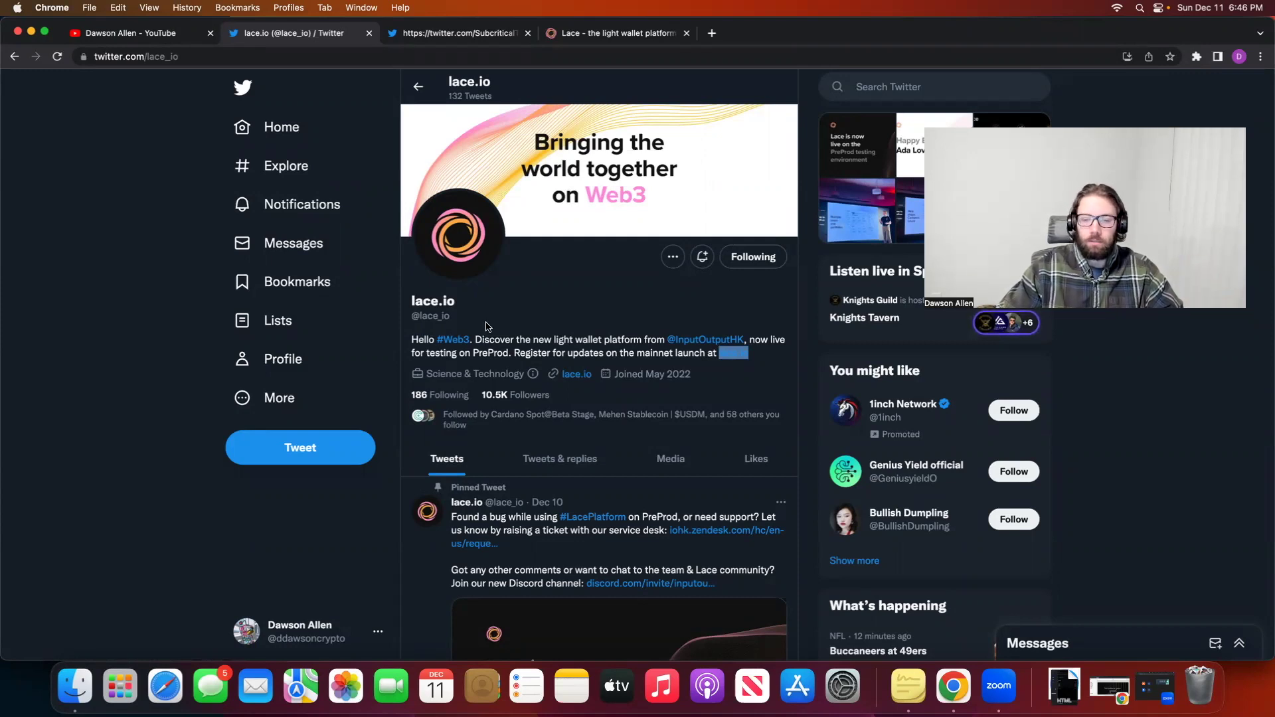
left_click(555, 326)
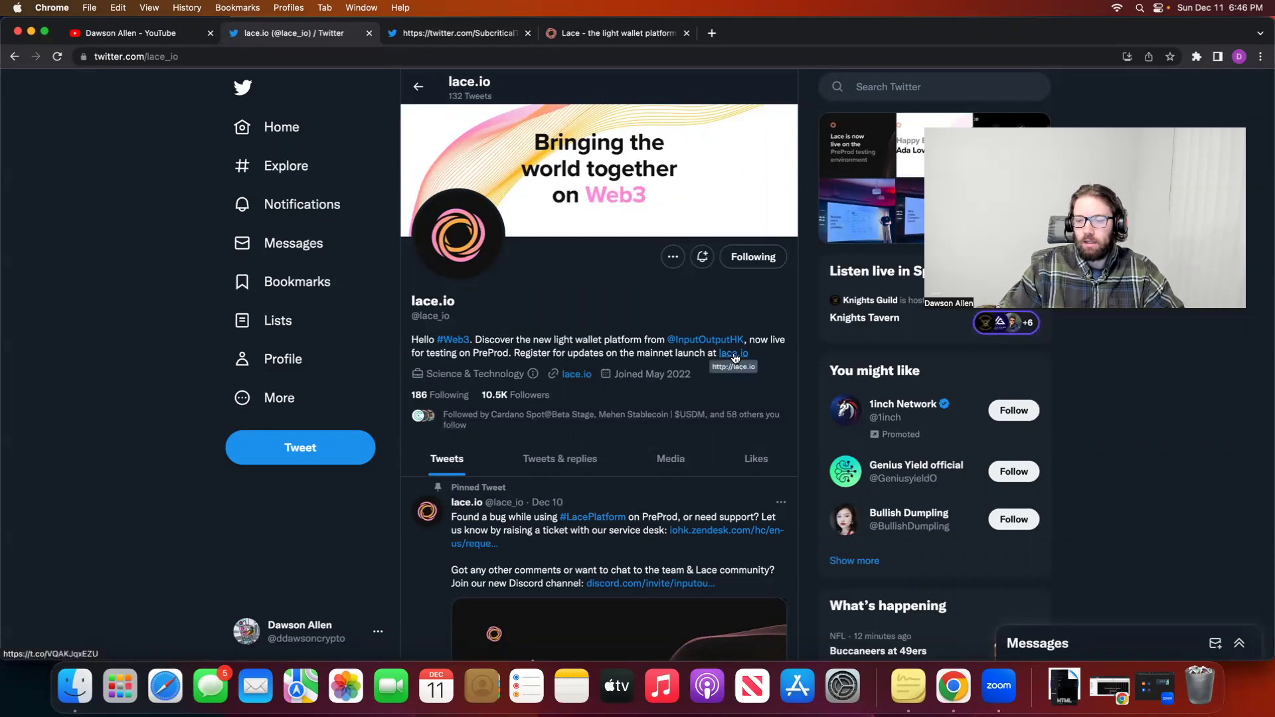
left_click(605, 37)
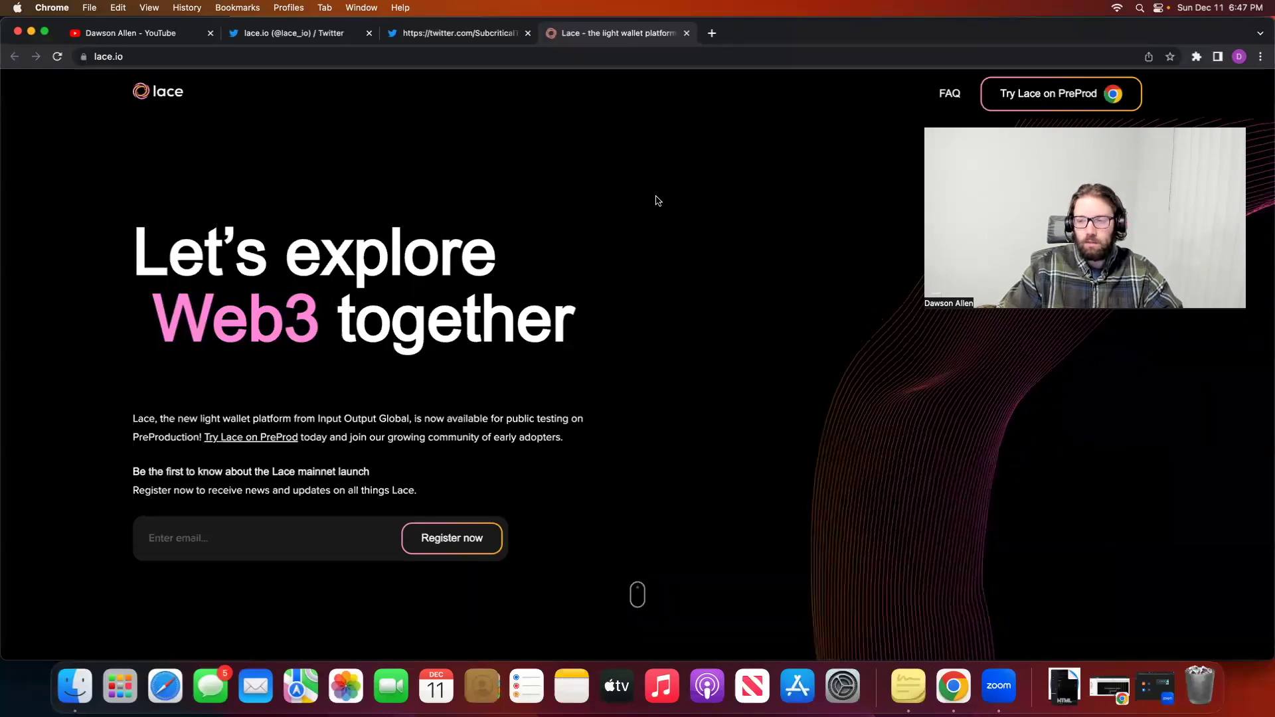
- Scroll down through the lace.io homepage and back up toward the top
scroll(648, 230, "down", 5)
scroll(649, 230, "down", 4)
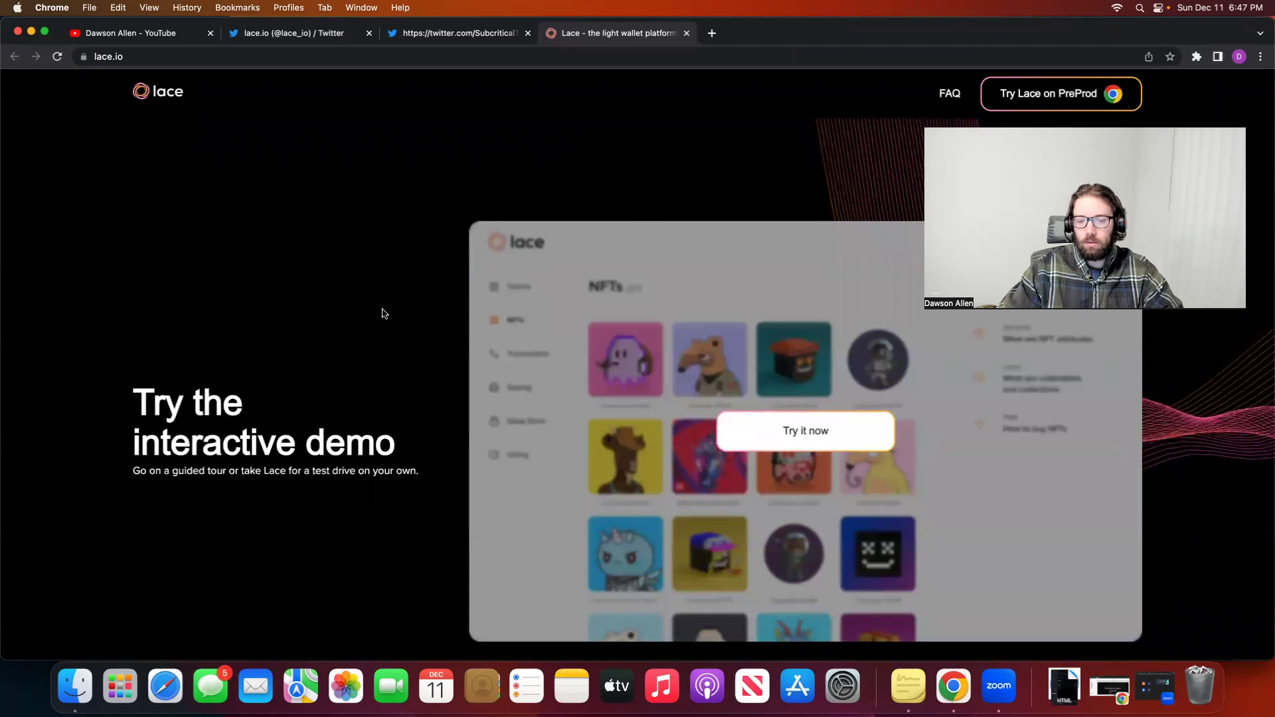
scroll(382, 313, "down", 7)
scroll(382, 313, "down", 2)
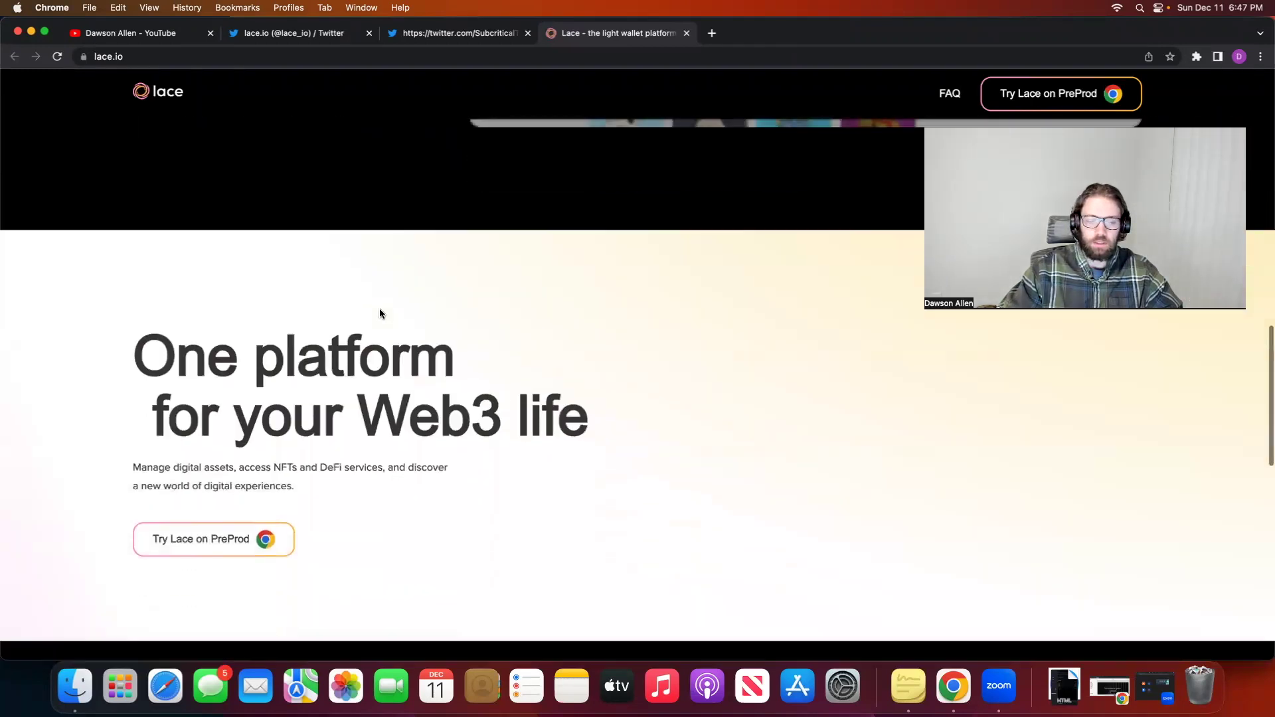
scroll(378, 314, "up", 15)
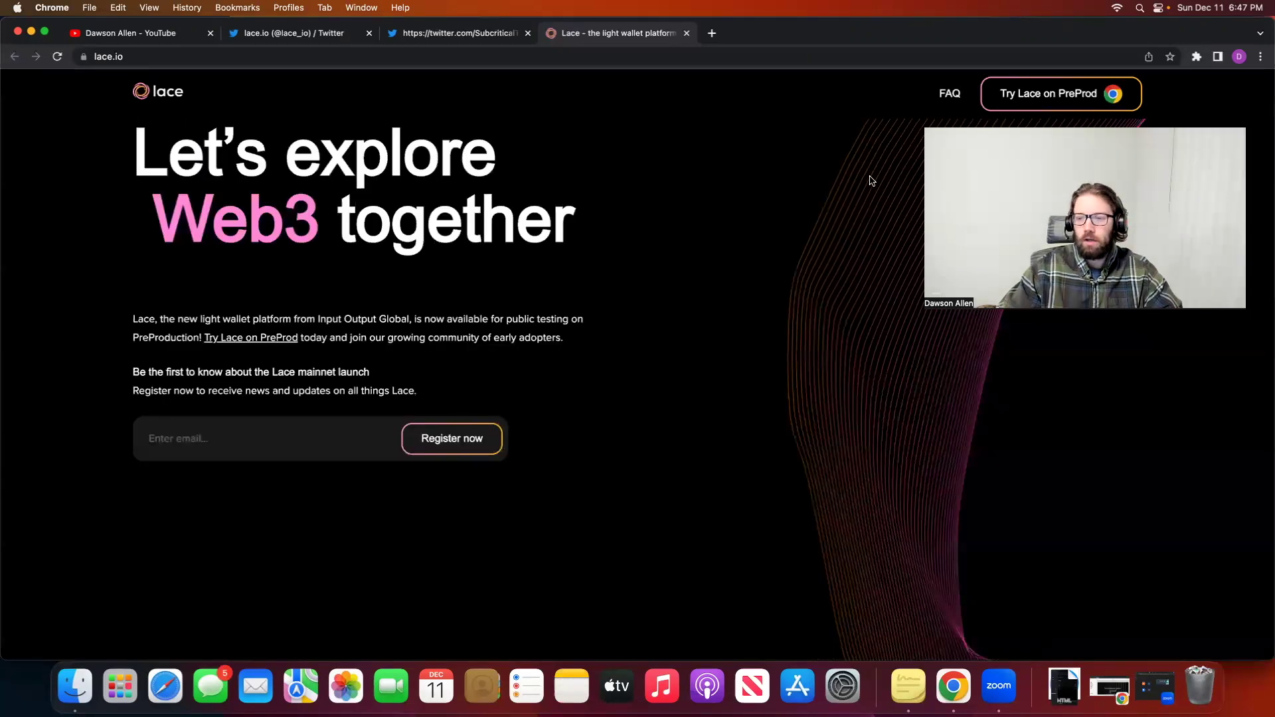
scroll(873, 179, "up", 2)
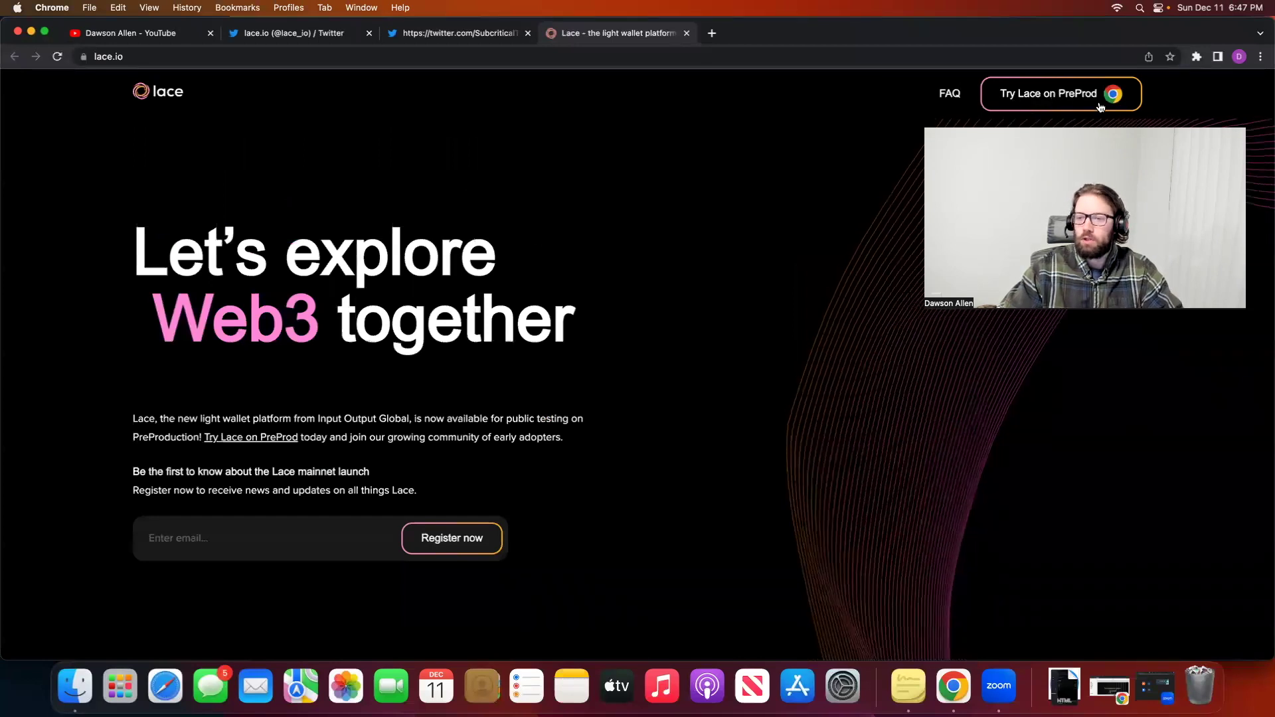
- Add the Lace PreProd extension to Chrome from the Web Store and show installed extensions
left_click(1059, 105)
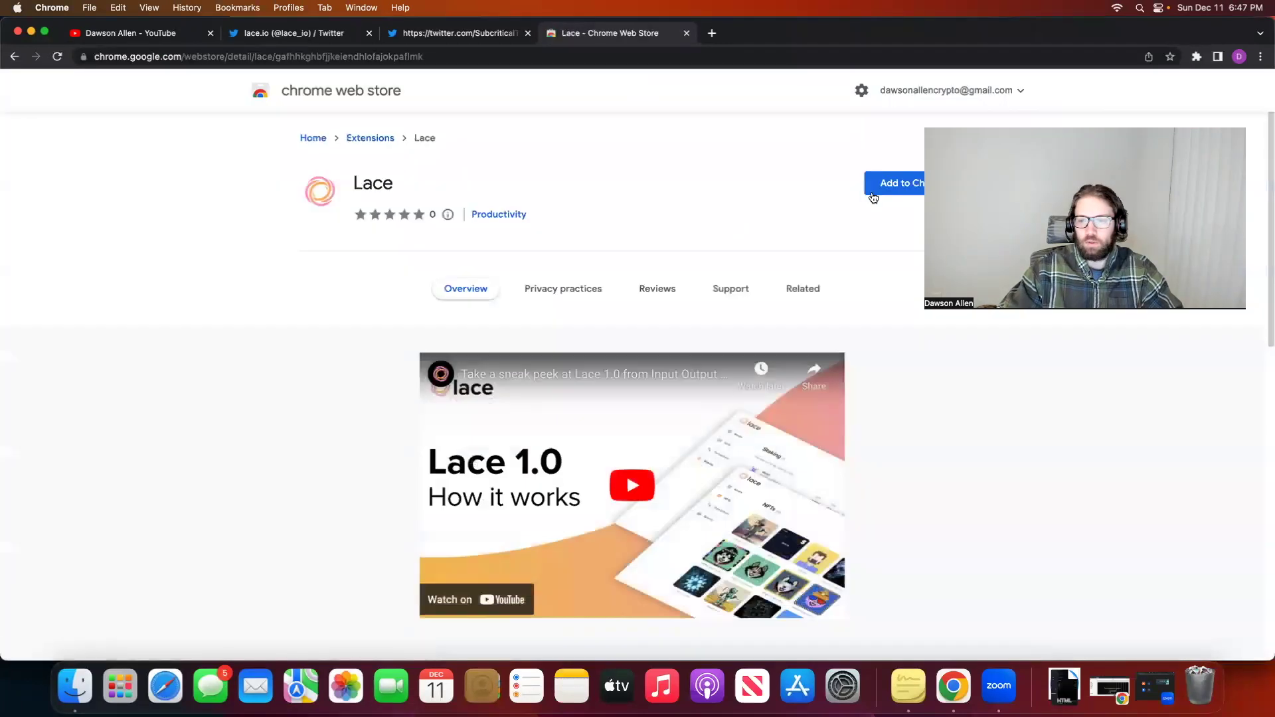
left_click(893, 182)
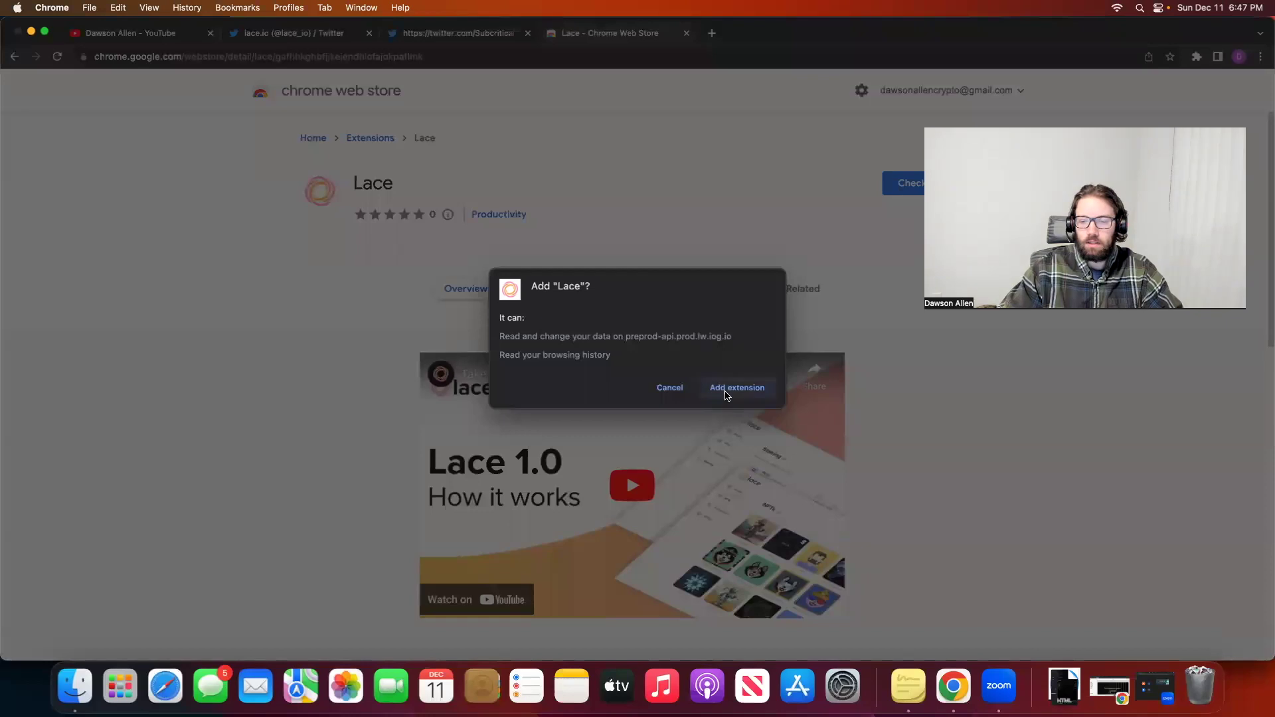
left_click(727, 390)
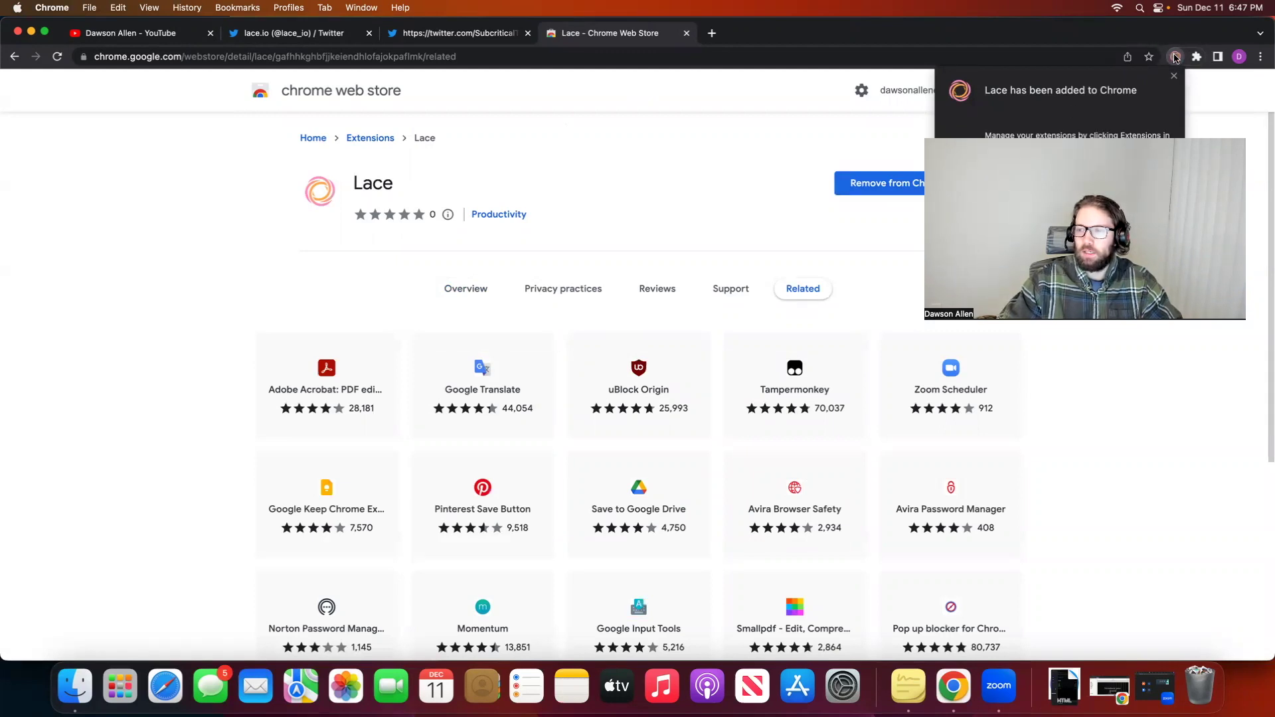
left_click(1196, 57)
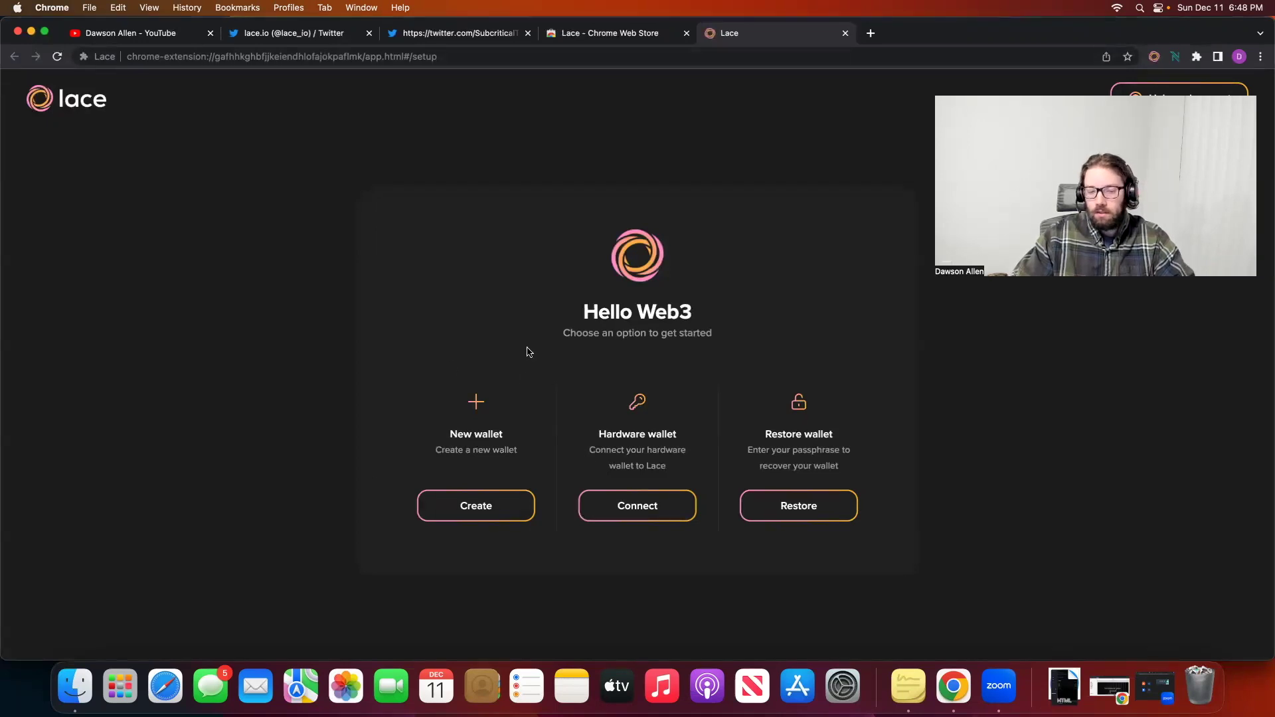
- Choose to create a new wallet and begin reading the Terms of Use
left_click(482, 510)
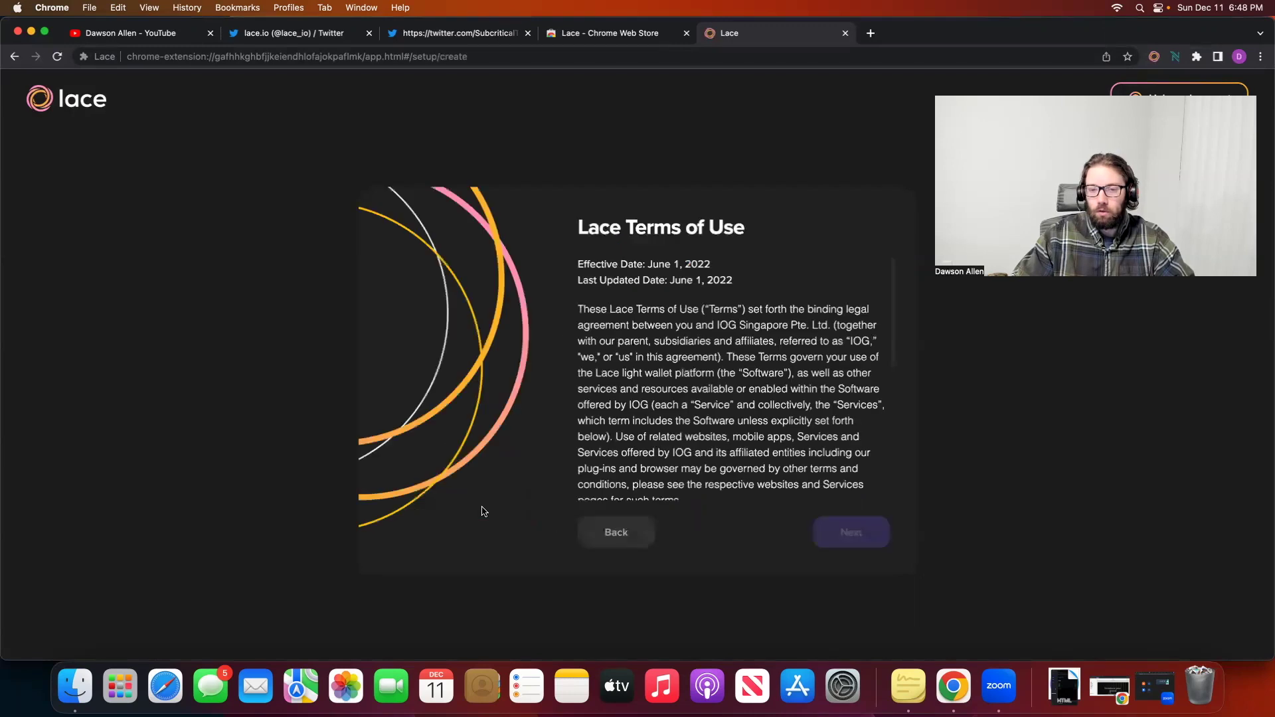
scroll(731, 441, "down", 3)
scroll(731, 440, "up", 2)
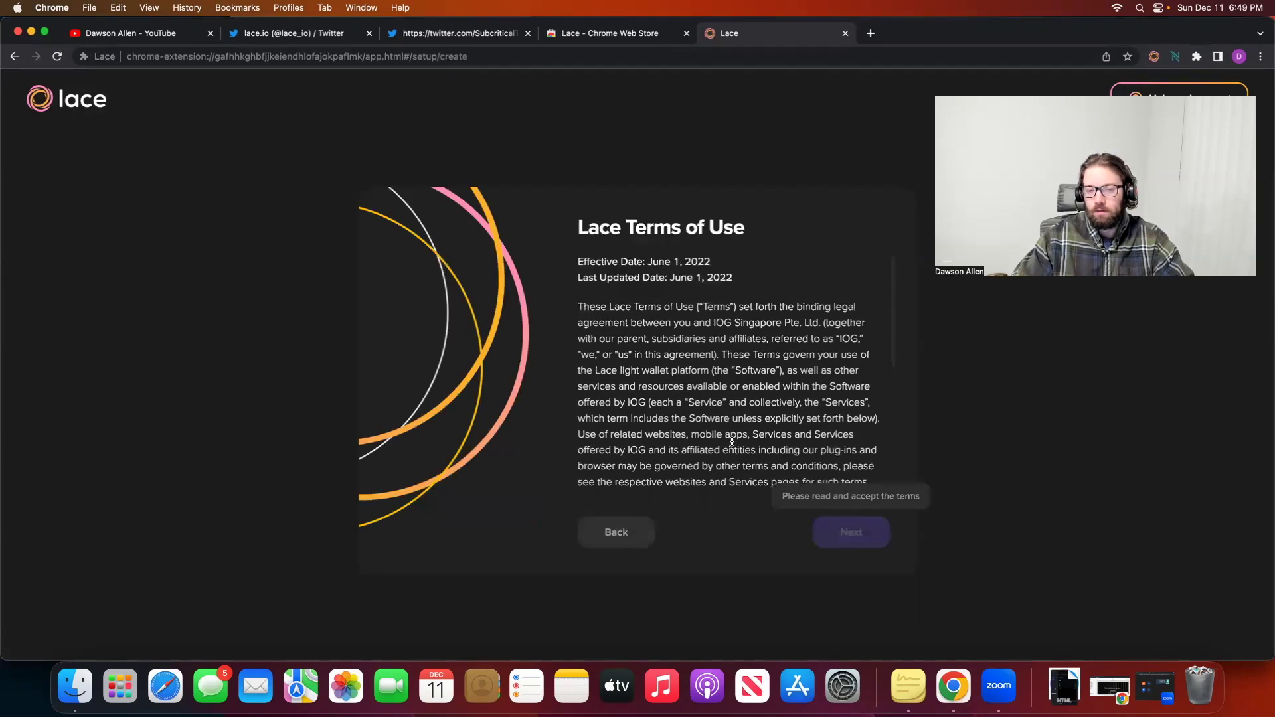
scroll(731, 441, "down", 15)
scroll(731, 440, "down", 20)
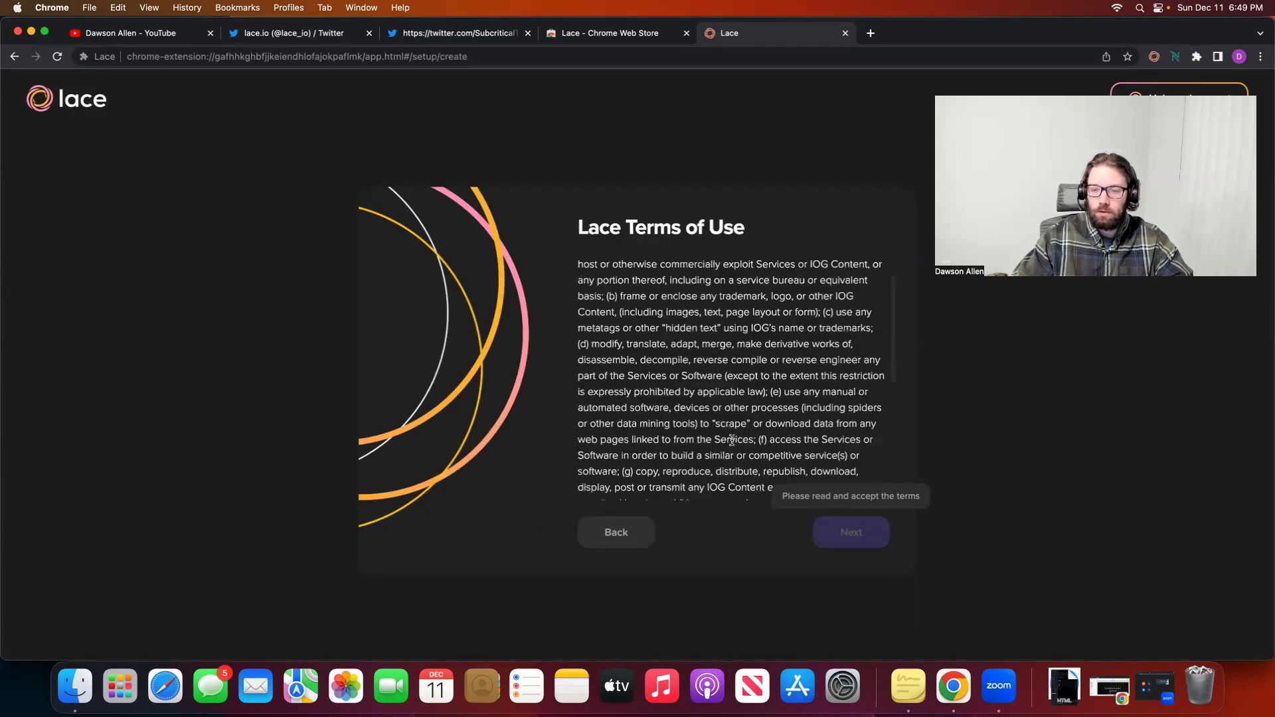
- Scroll to the end of the Terms, accept the Terms and Conditions, and continue
scroll(733, 441, "down", 15)
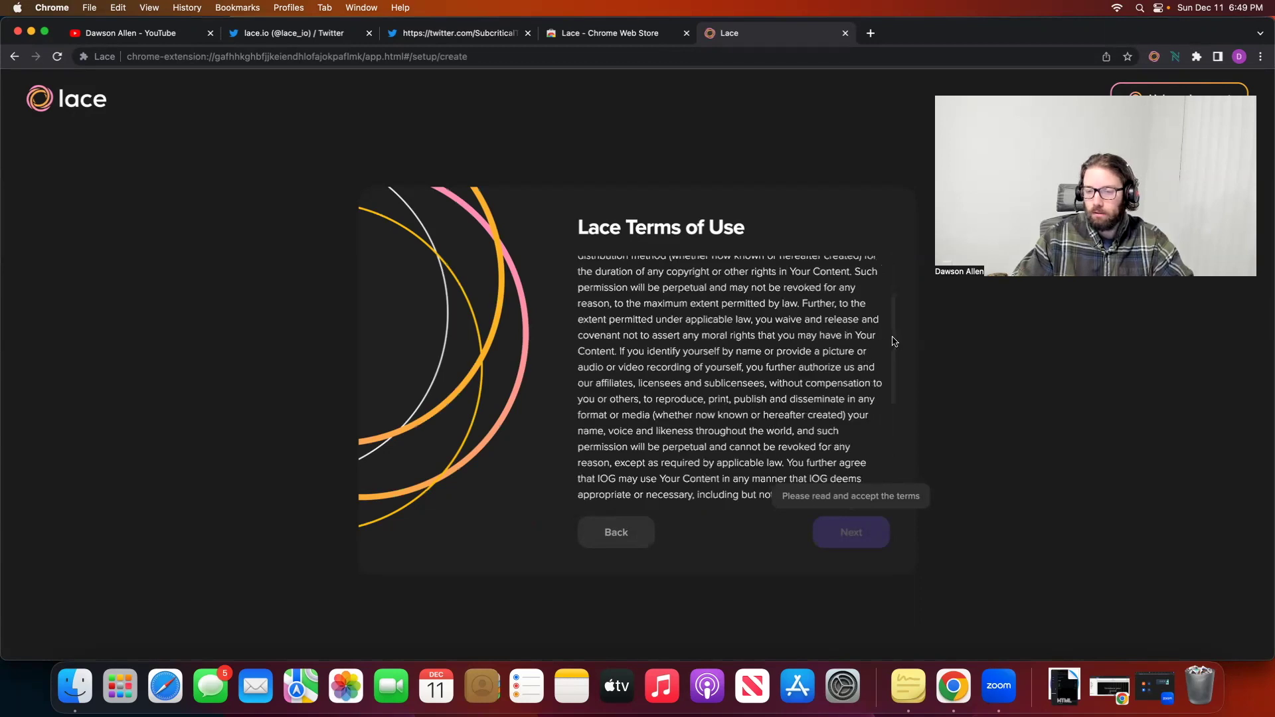
scroll(893, 359, "down", 3)
scroll(863, 491, "down", 20)
left_click(717, 492)
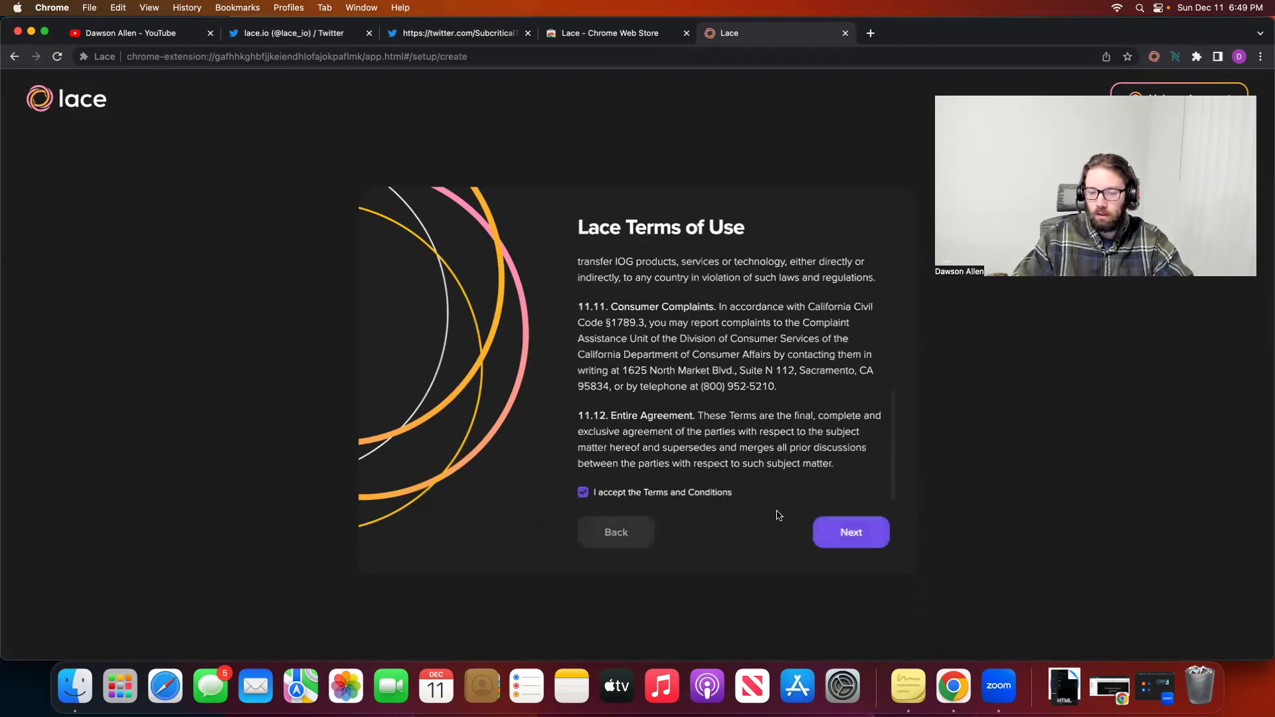
left_click(852, 532)
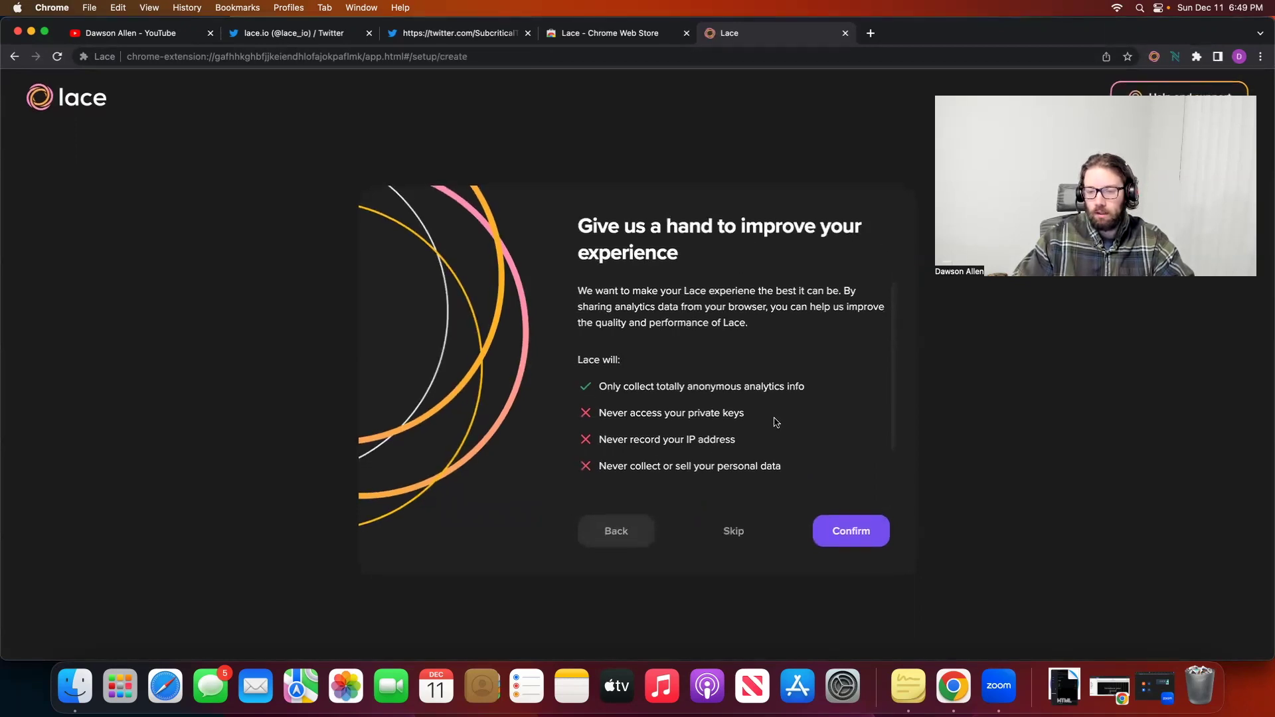
- Agree to share anonymous analytics, give the wallet a test name, and continue
left_click(848, 535)
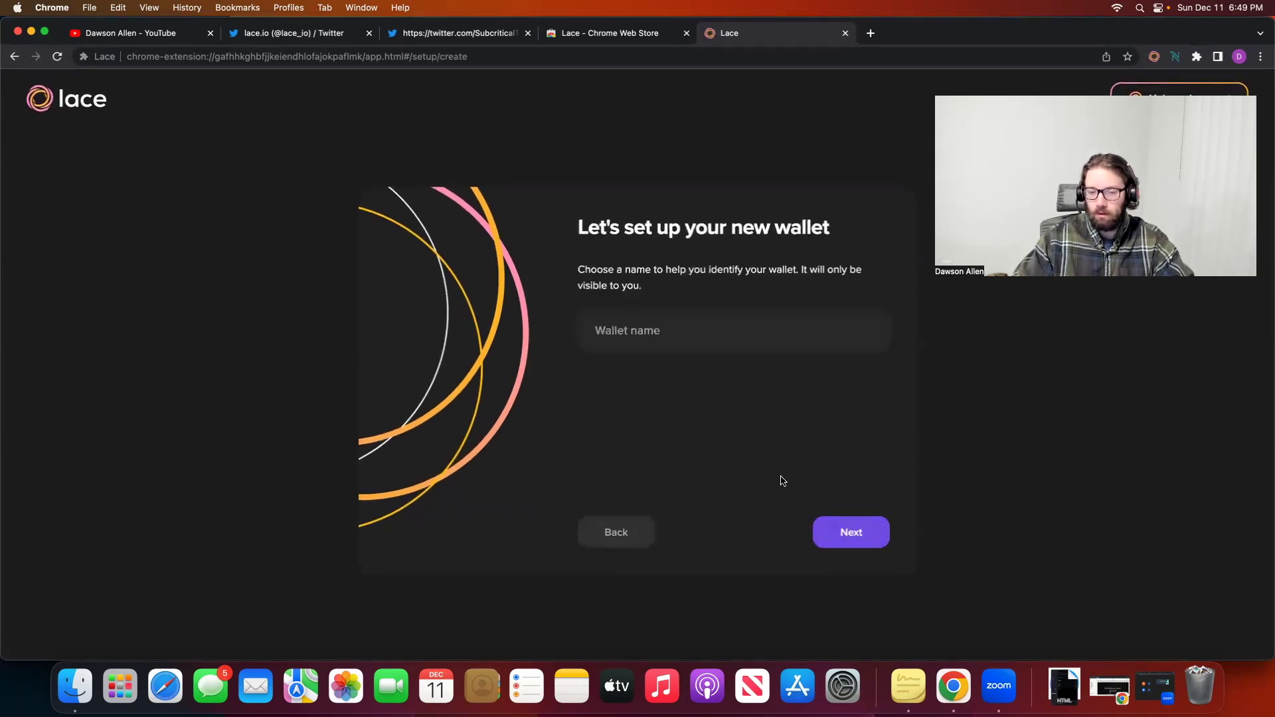
left_click(680, 325)
type("dawsontest")
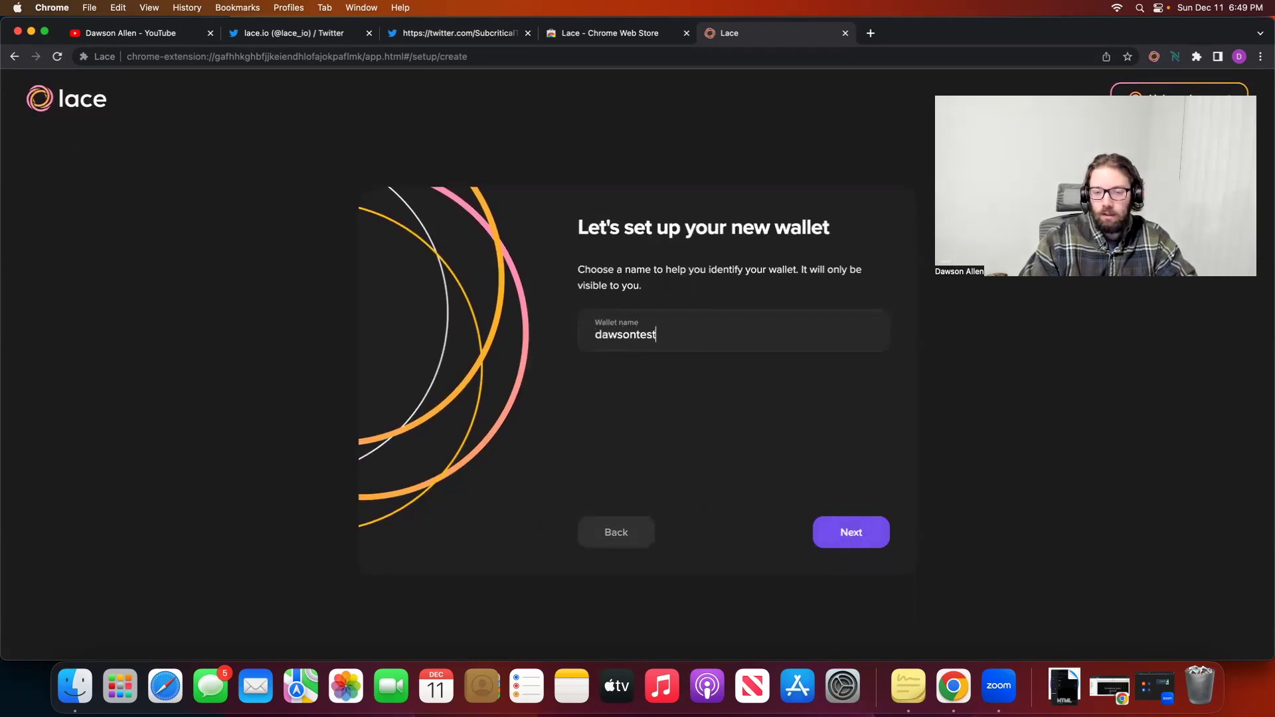
type("wallet")
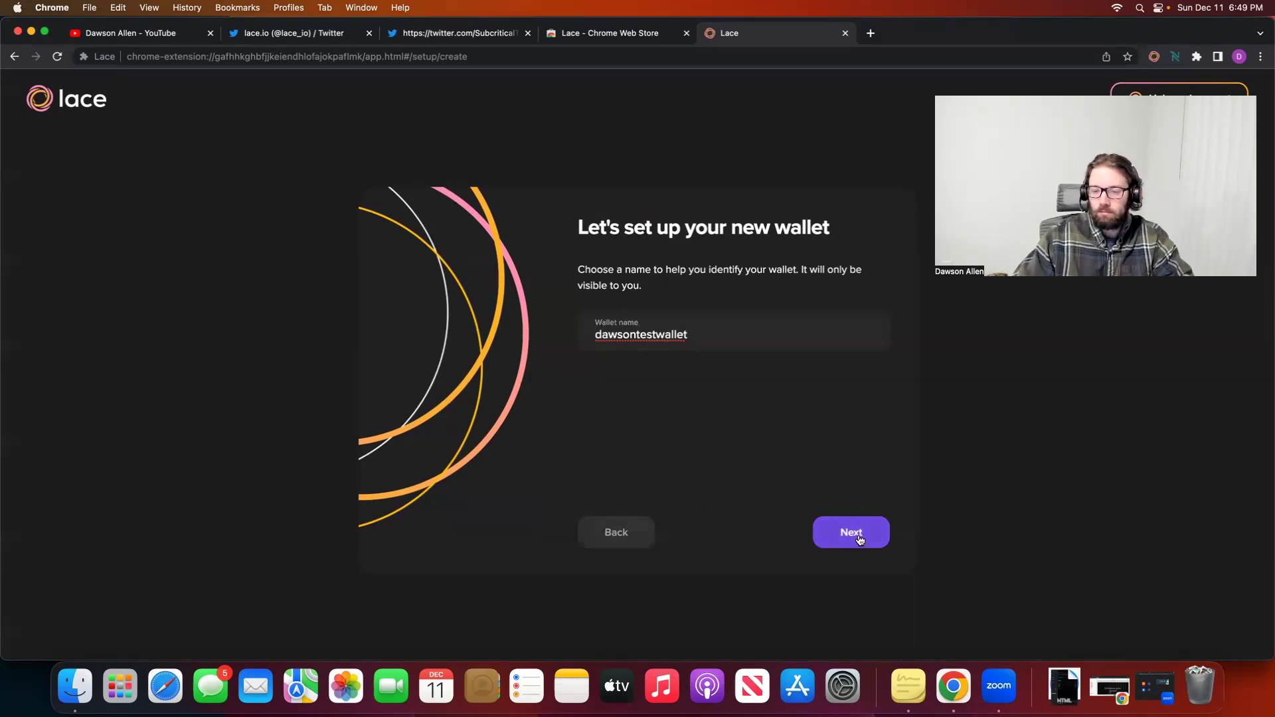
left_click(859, 540)
- Paste the strong password into both Password and Confirm password, then continue
left_click(688, 311)
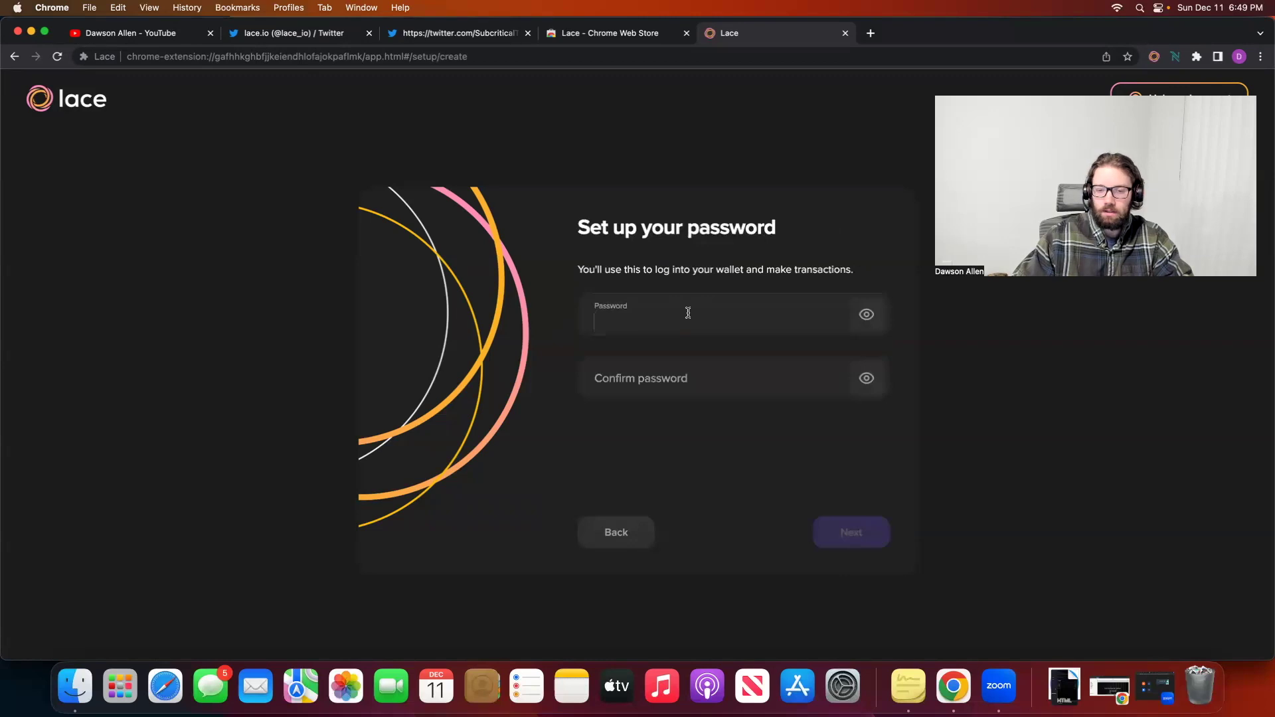
key("super+v")
key("Tab")
key("super+v")
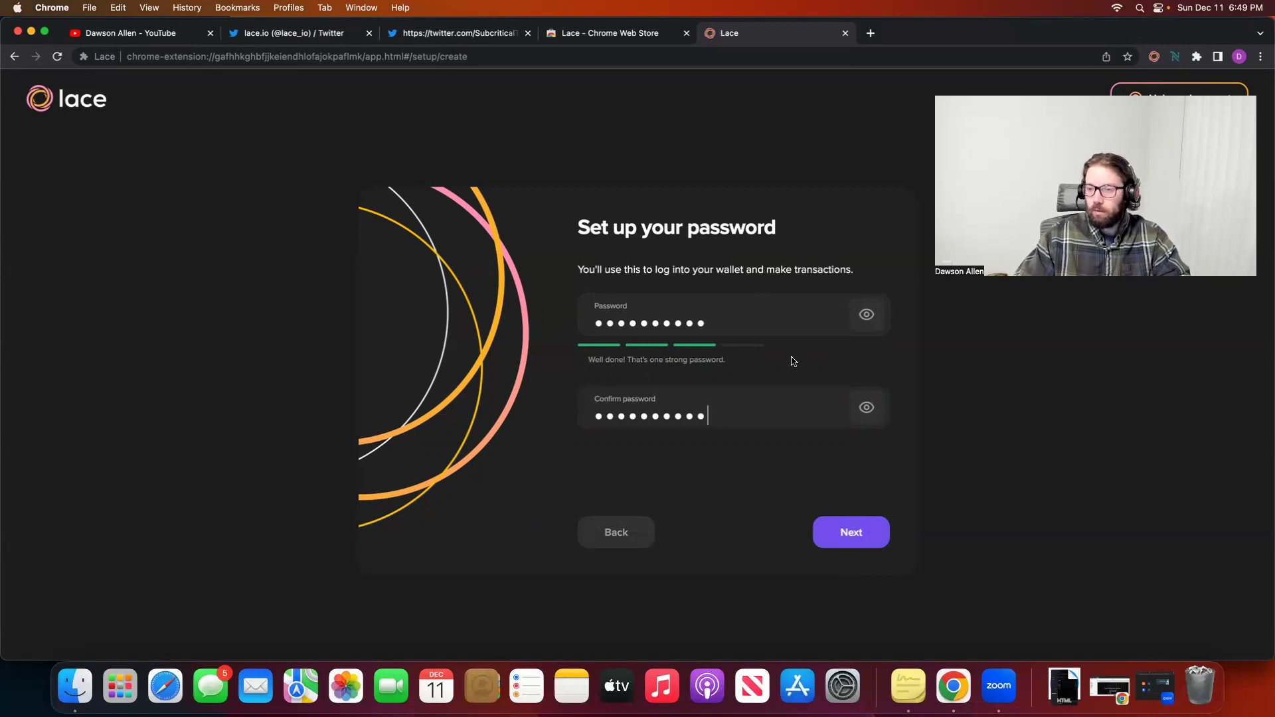
left_click(835, 530)
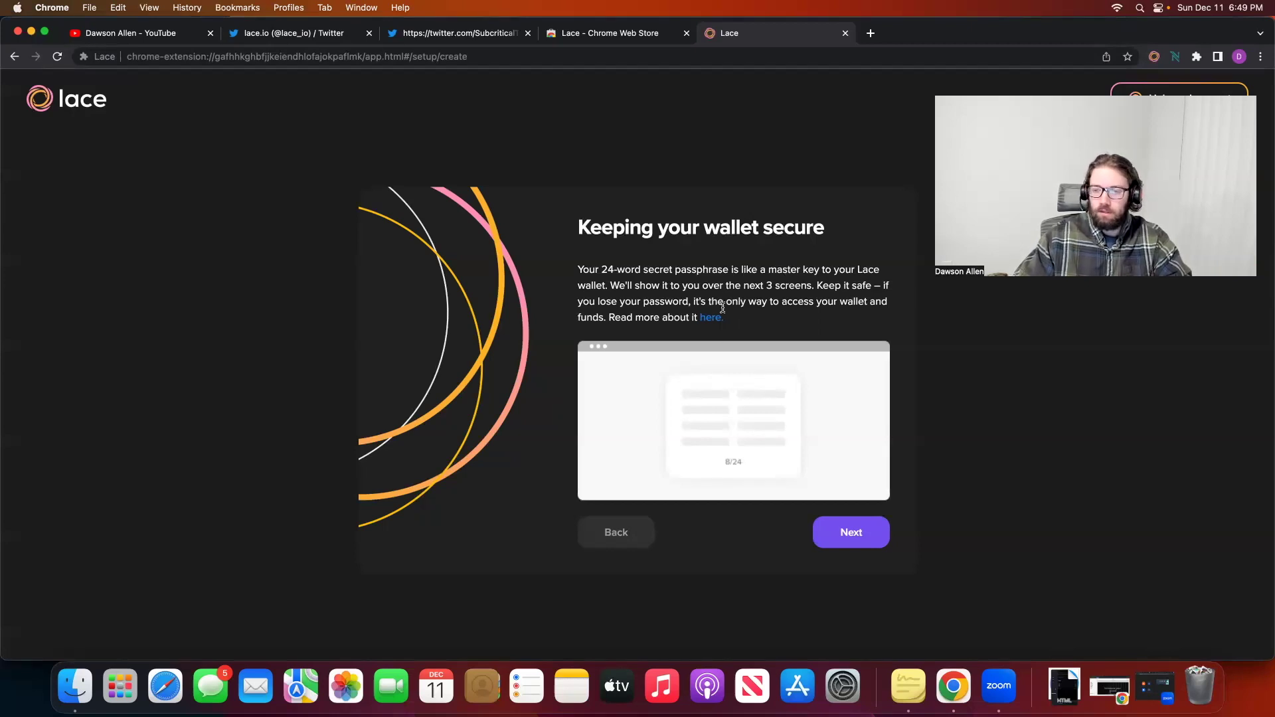
- Reveal and step through all 24 secret passphrase words, then proceed to verification
left_click(844, 532)
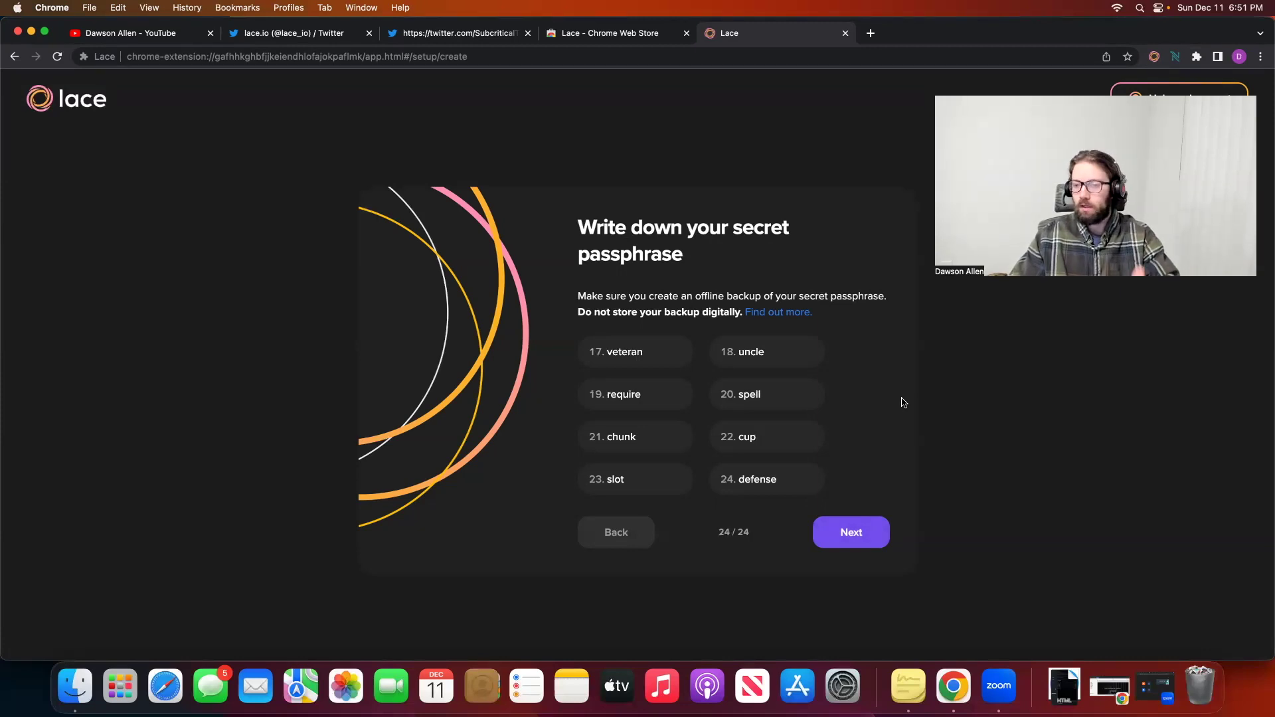
left_click(854, 534)
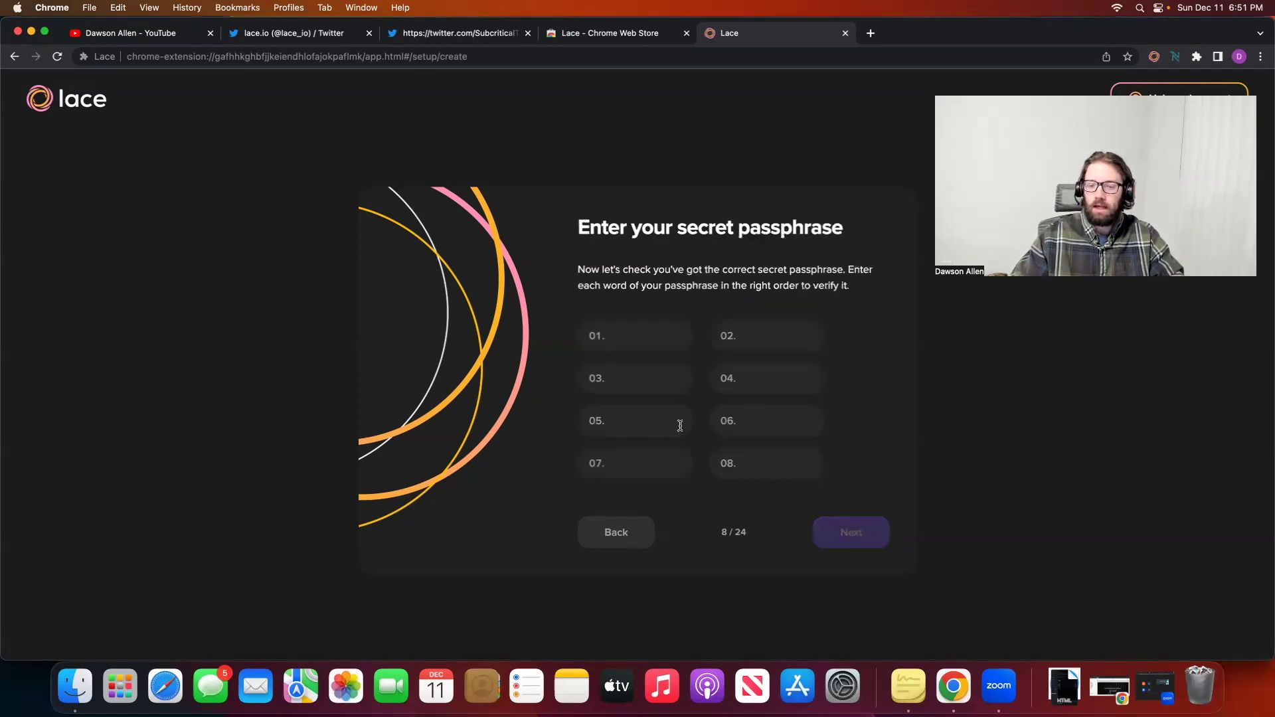
- Re-enter the 24 passphrase words in fields 01–24 and submit to create the wallet
left_click(635, 335)
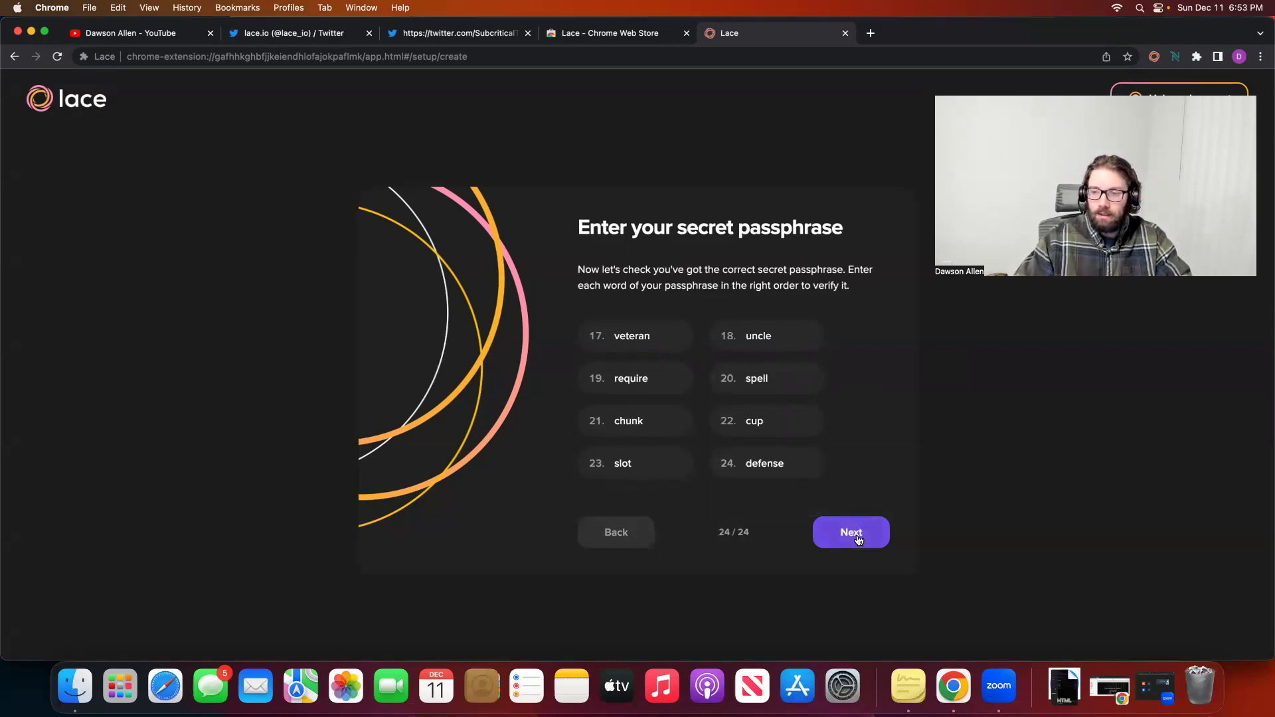
left_click(858, 540)
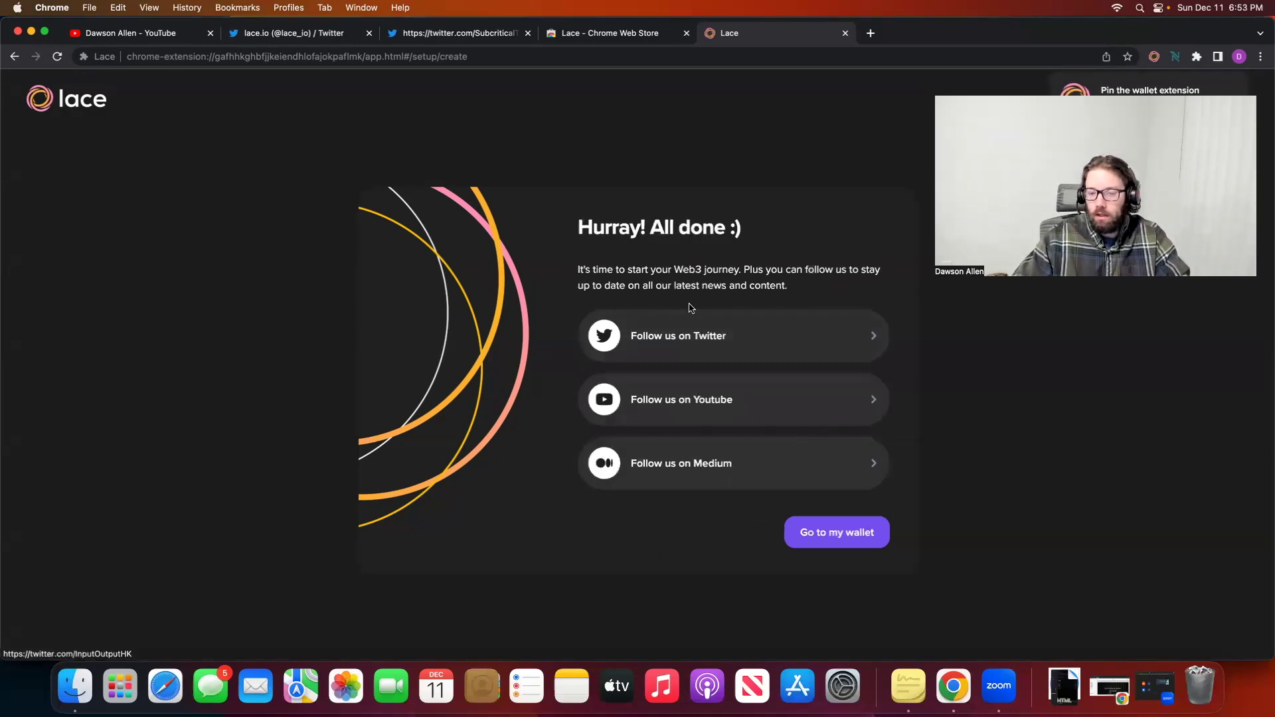
- Open the new Preprod wallet on its Tokens page showing a 0.00 USD balance
left_click(842, 536)
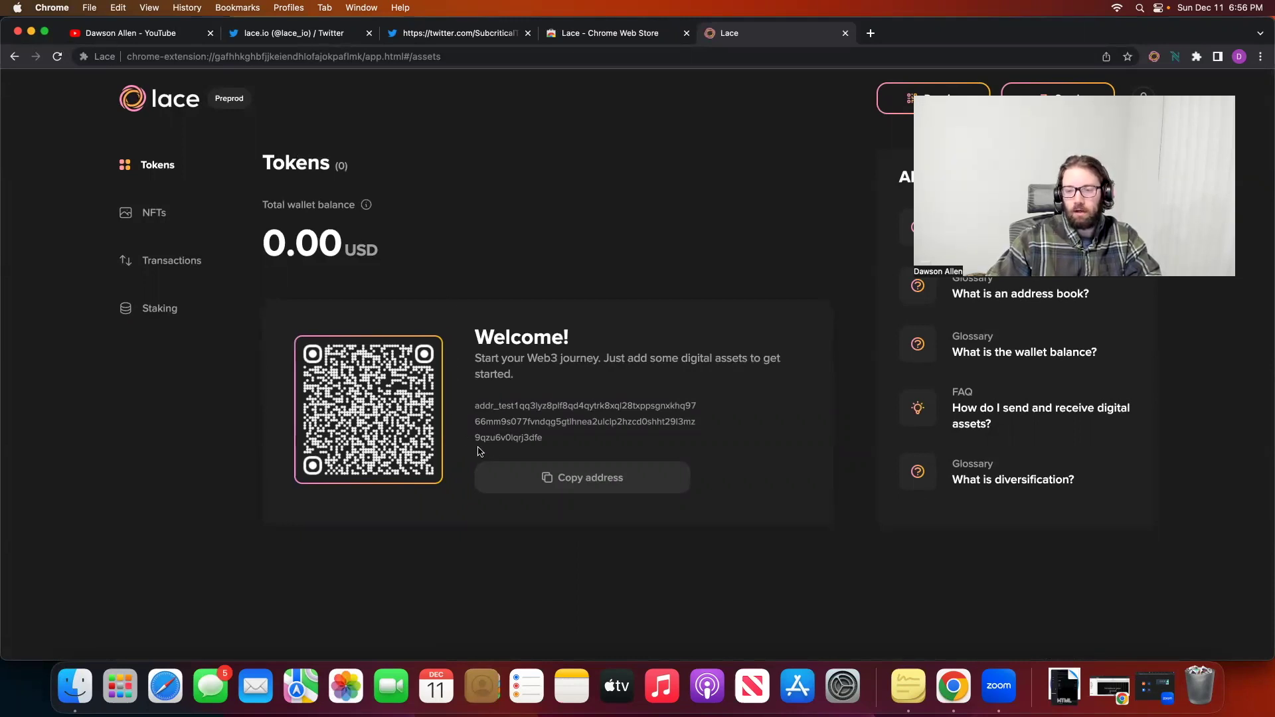
- Check the empty NFTs page, then scroll through the 105 stake pools on Staking
left_click(152, 213)
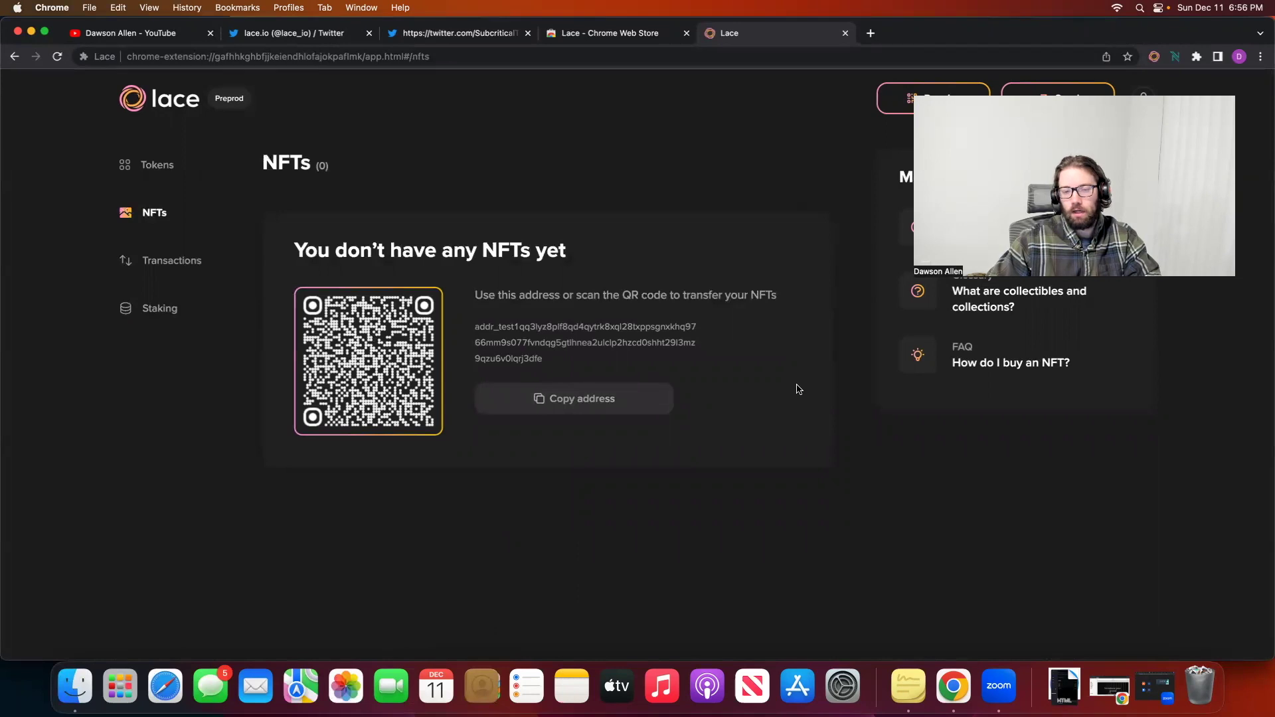
left_click(163, 309)
scroll(458, 318, "down", 5)
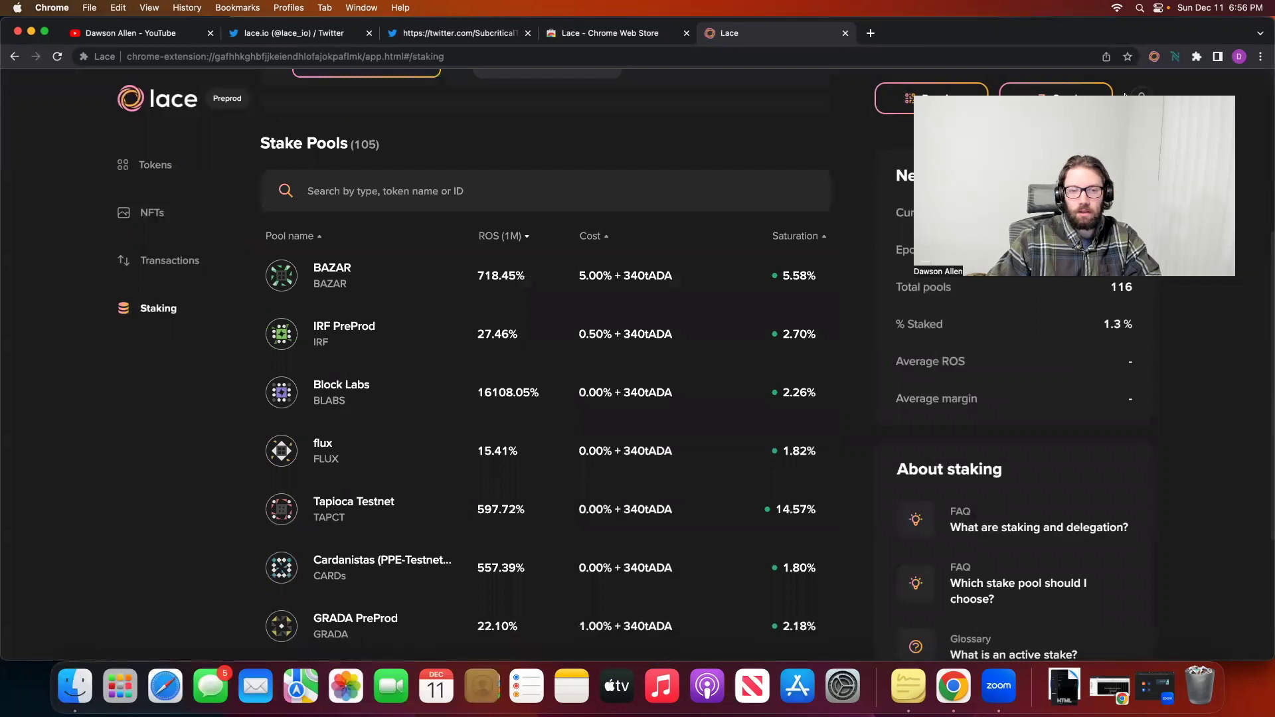
scroll(750, 160, "down", 4)
scroll(751, 159, "up", 9)
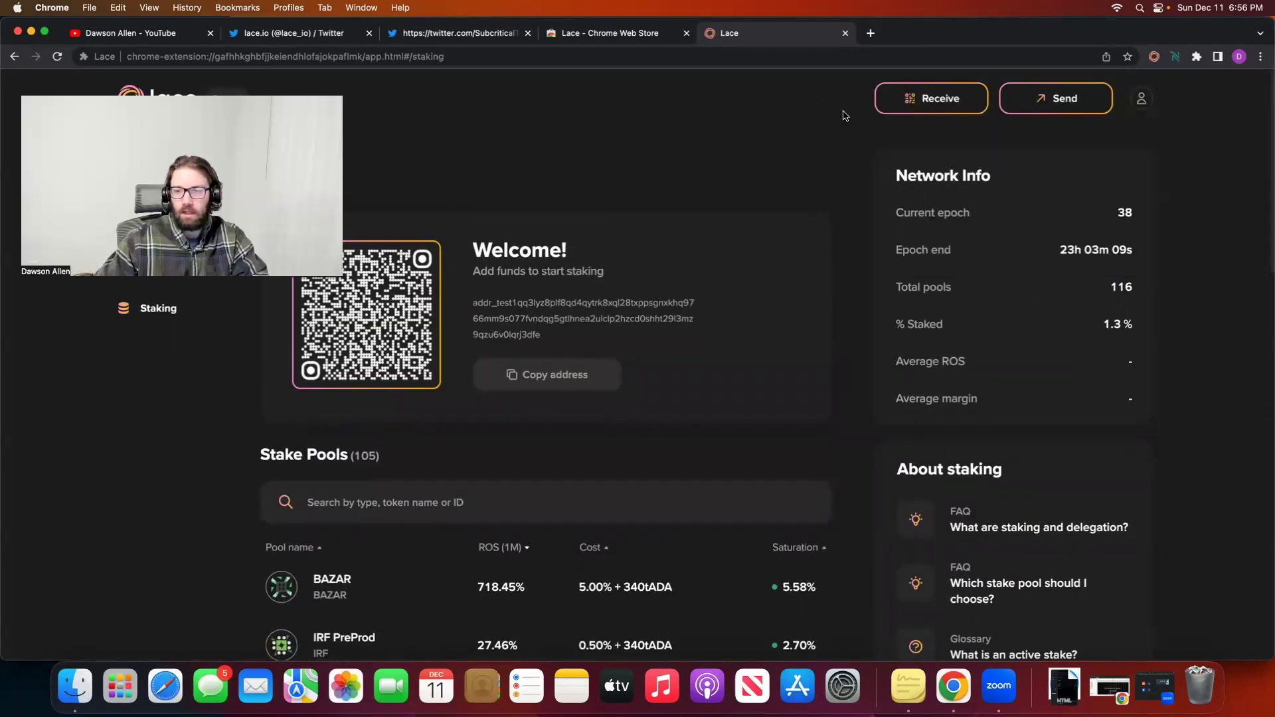
- View the receiving address, then the empty Send form and its empty address book
left_click(936, 107)
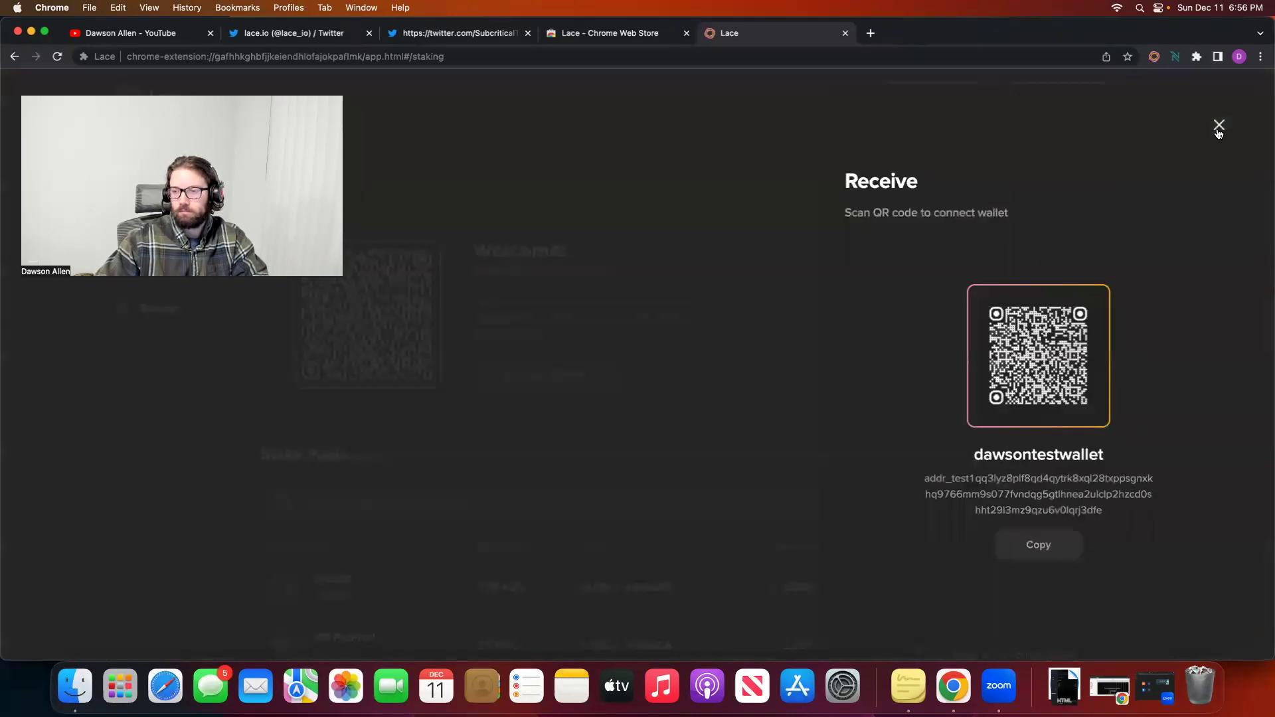
left_click(1217, 126)
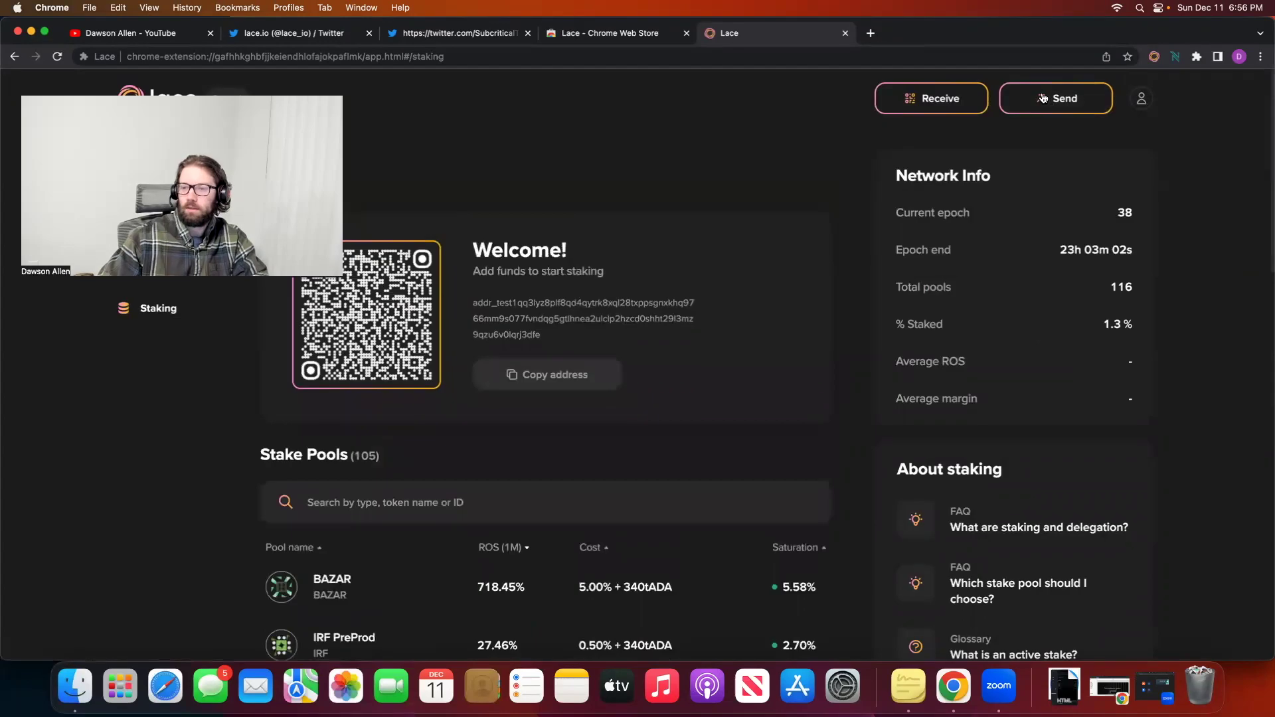
left_click(1056, 99)
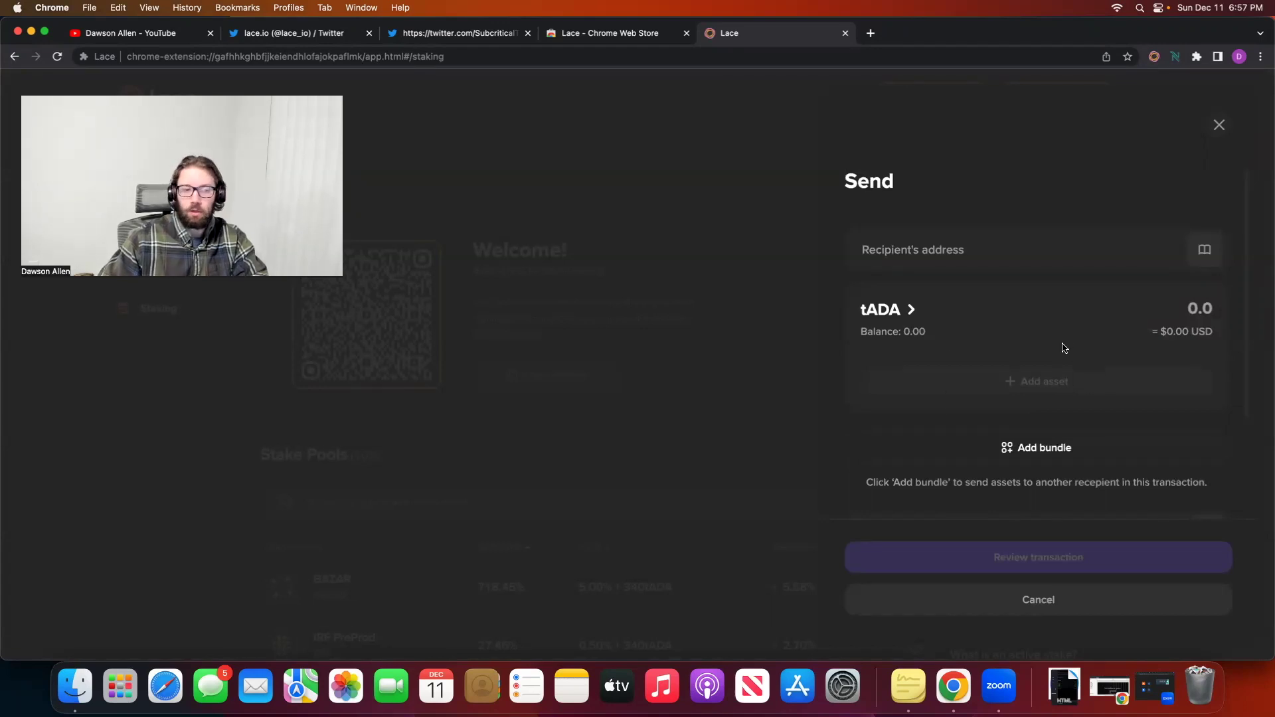
left_click(1207, 256)
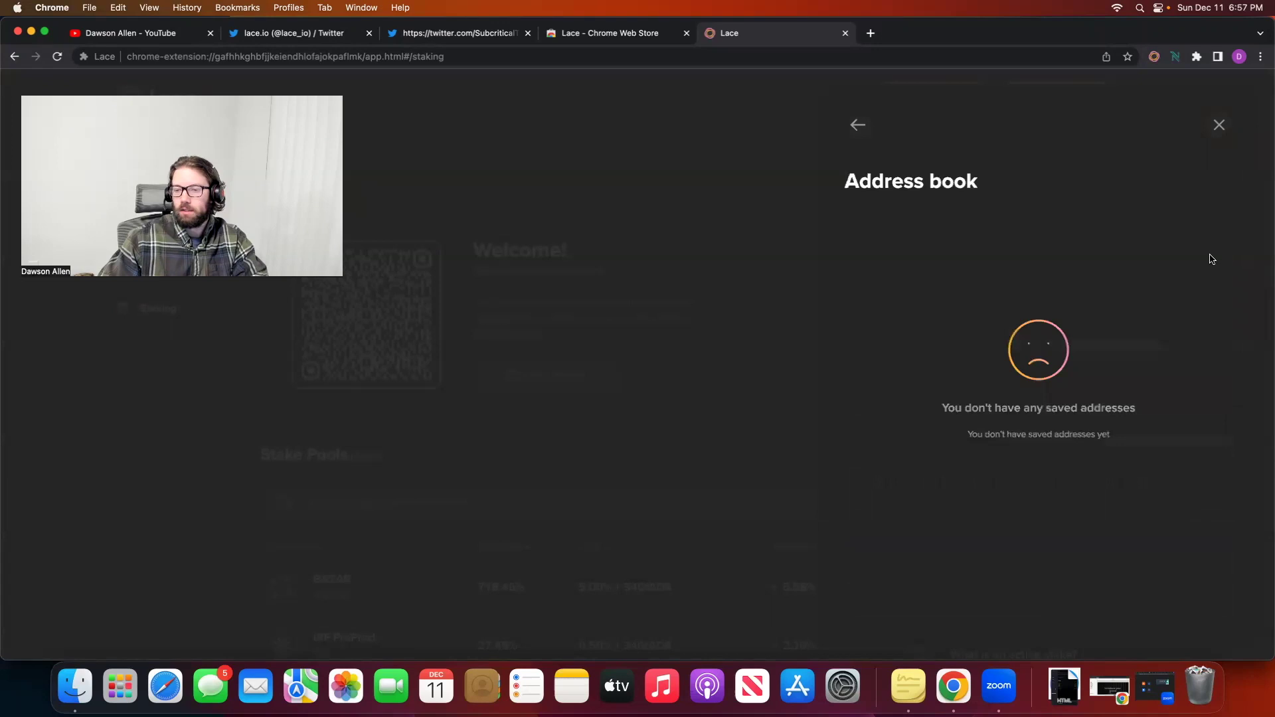
left_click(857, 127)
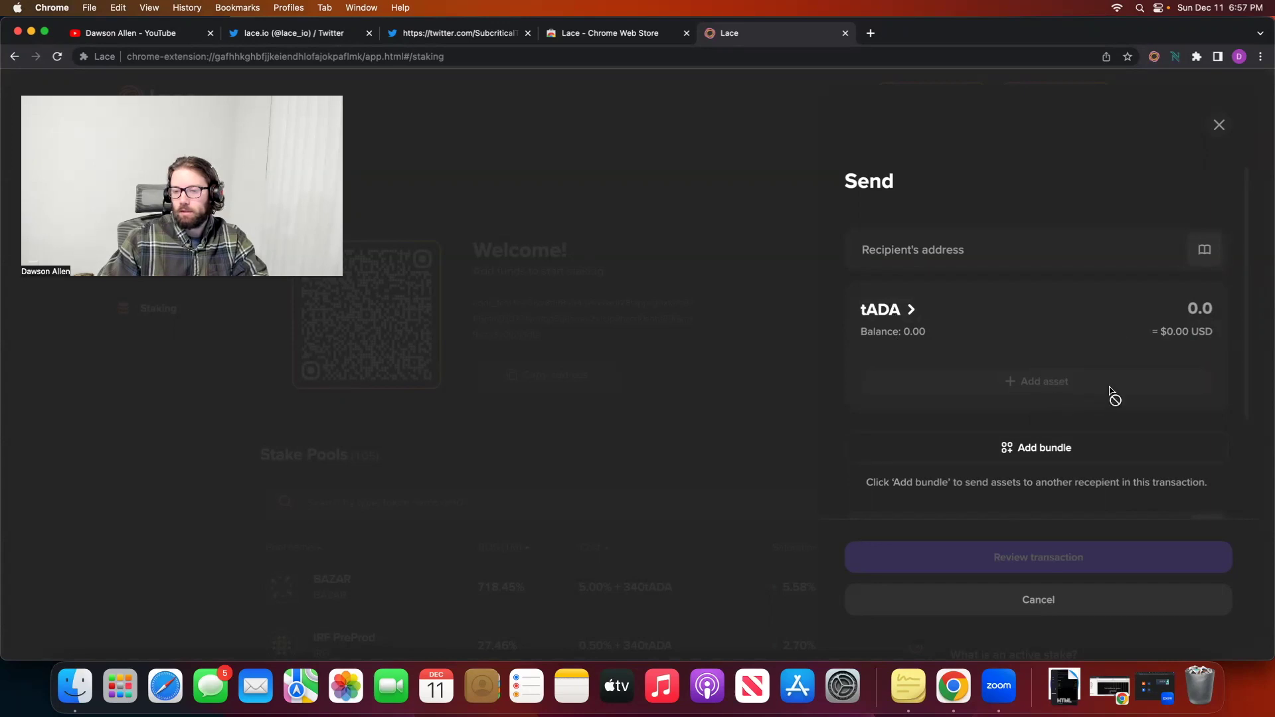
left_click(1205, 250)
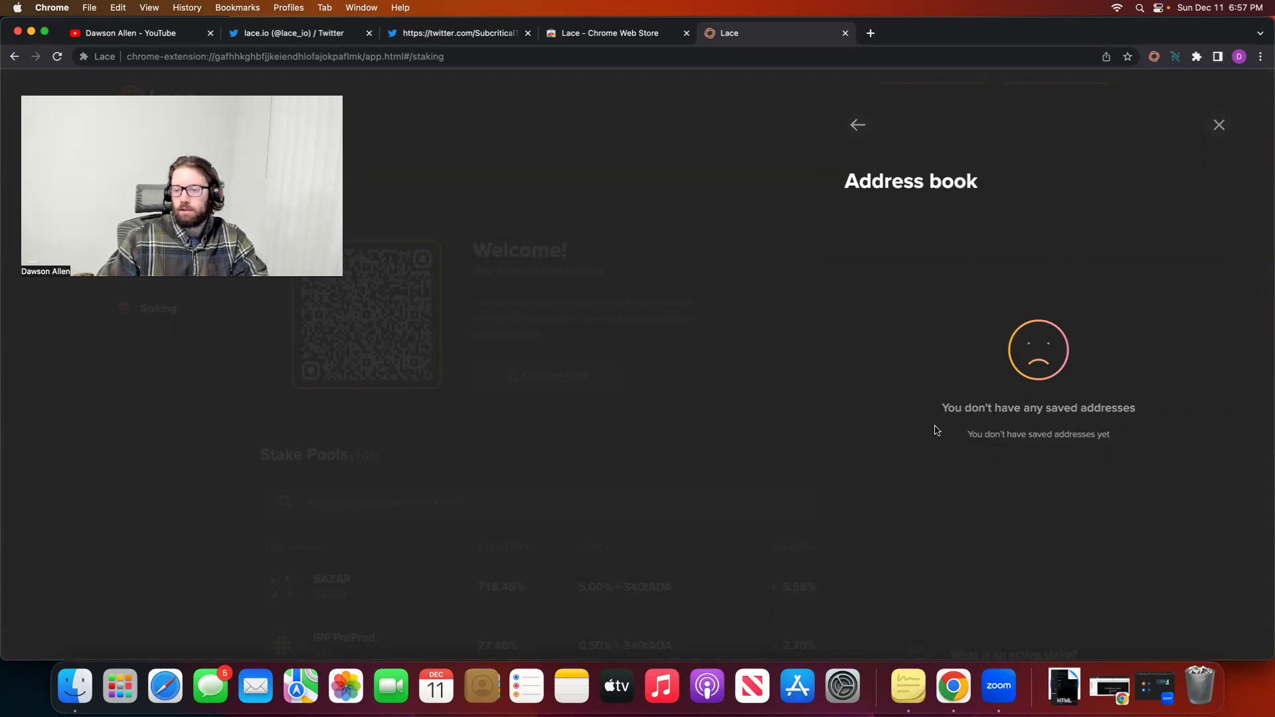
left_click(857, 125)
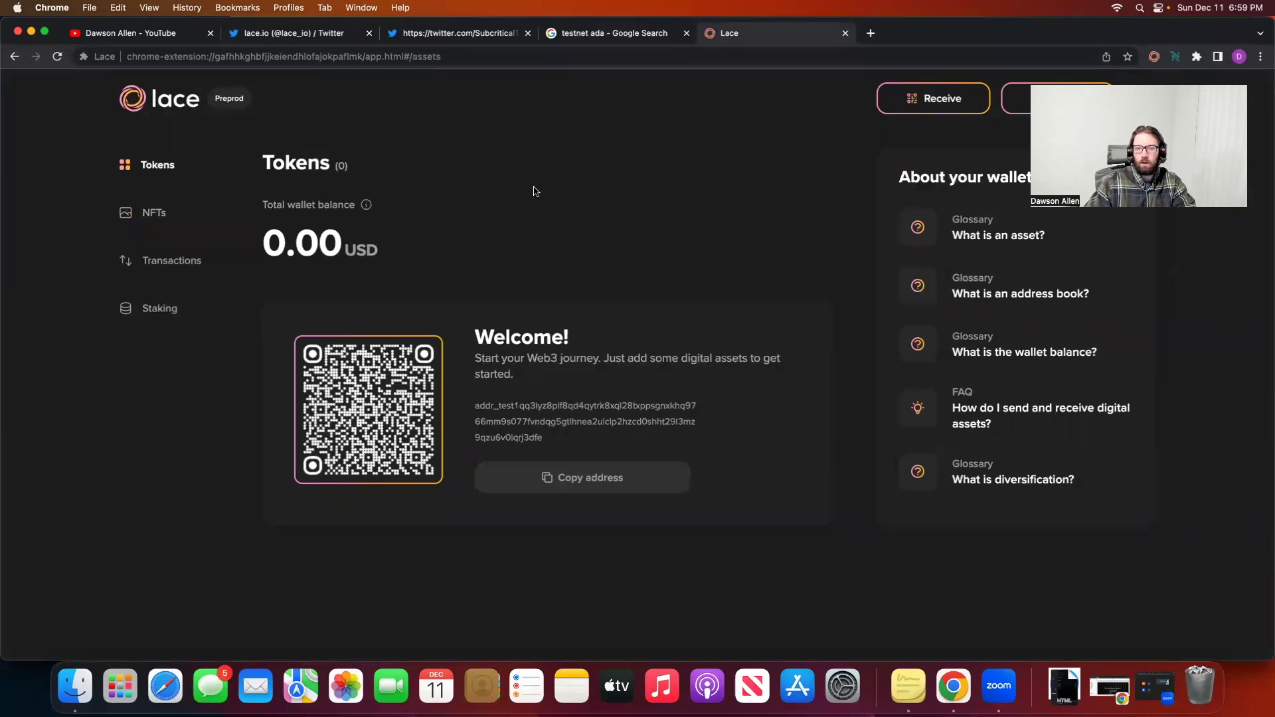
- Open the 'Testnets faucet - Cardano Docs' result from the testnet ada search
left_click(616, 33)
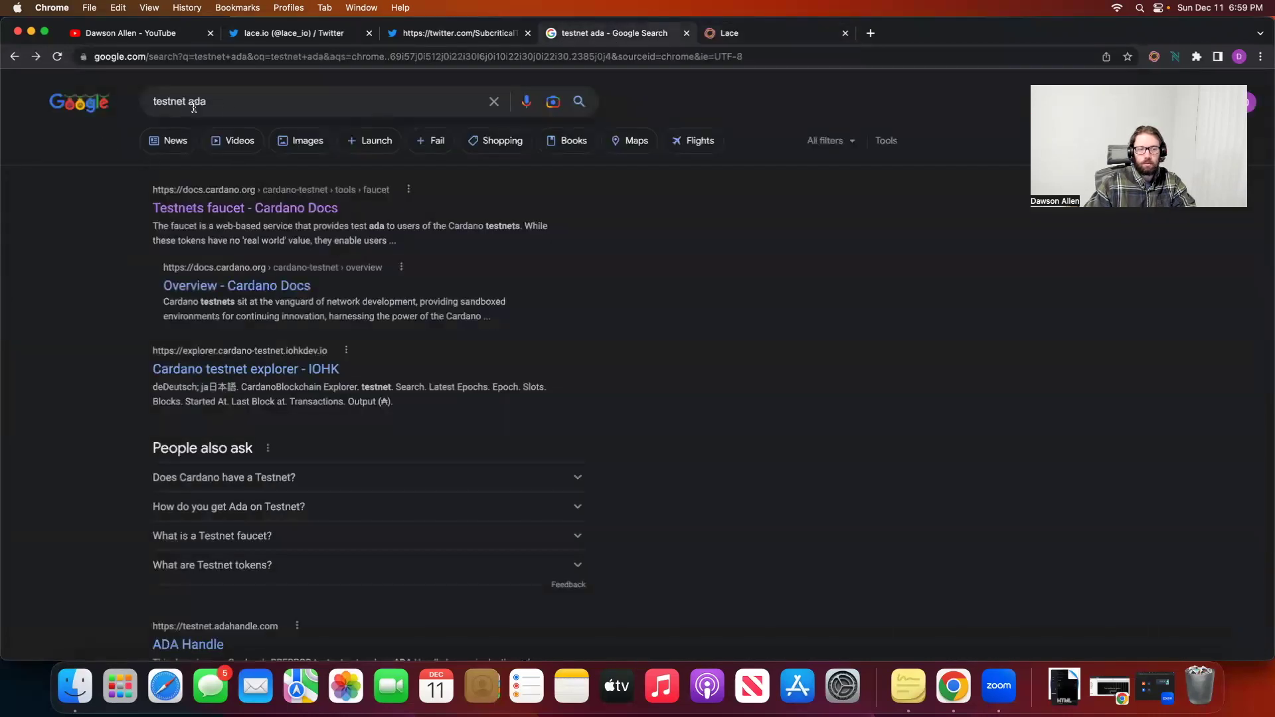
left_click(234, 208)
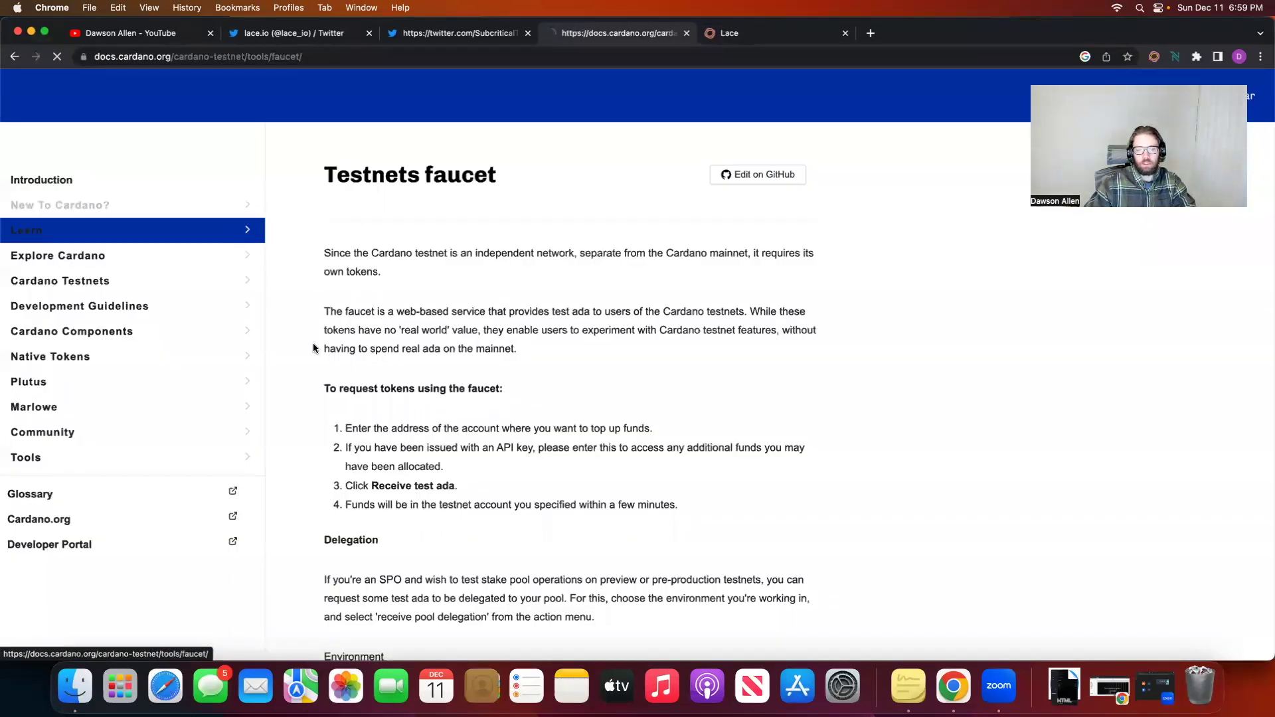
- Set the faucet Environment to Preprod Testnet and Action to Receive test ADA
scroll(292, 368, "down", 2)
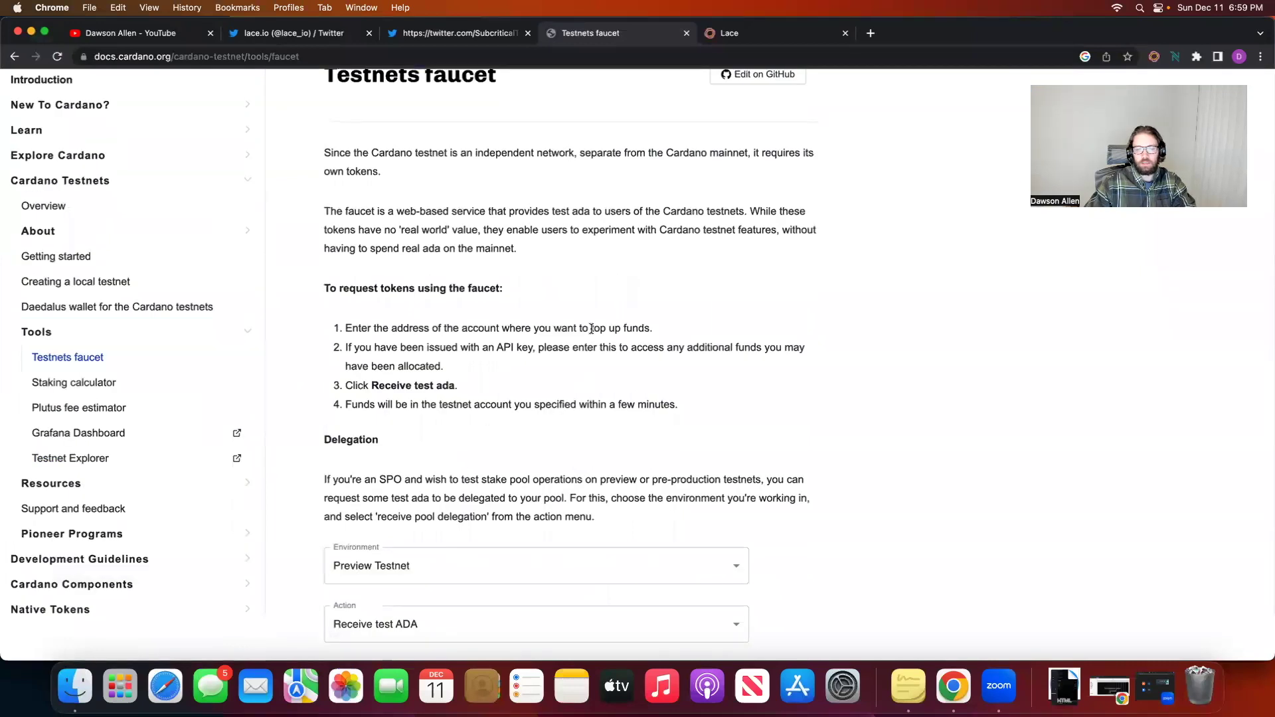
scroll(302, 329, "down", 5)
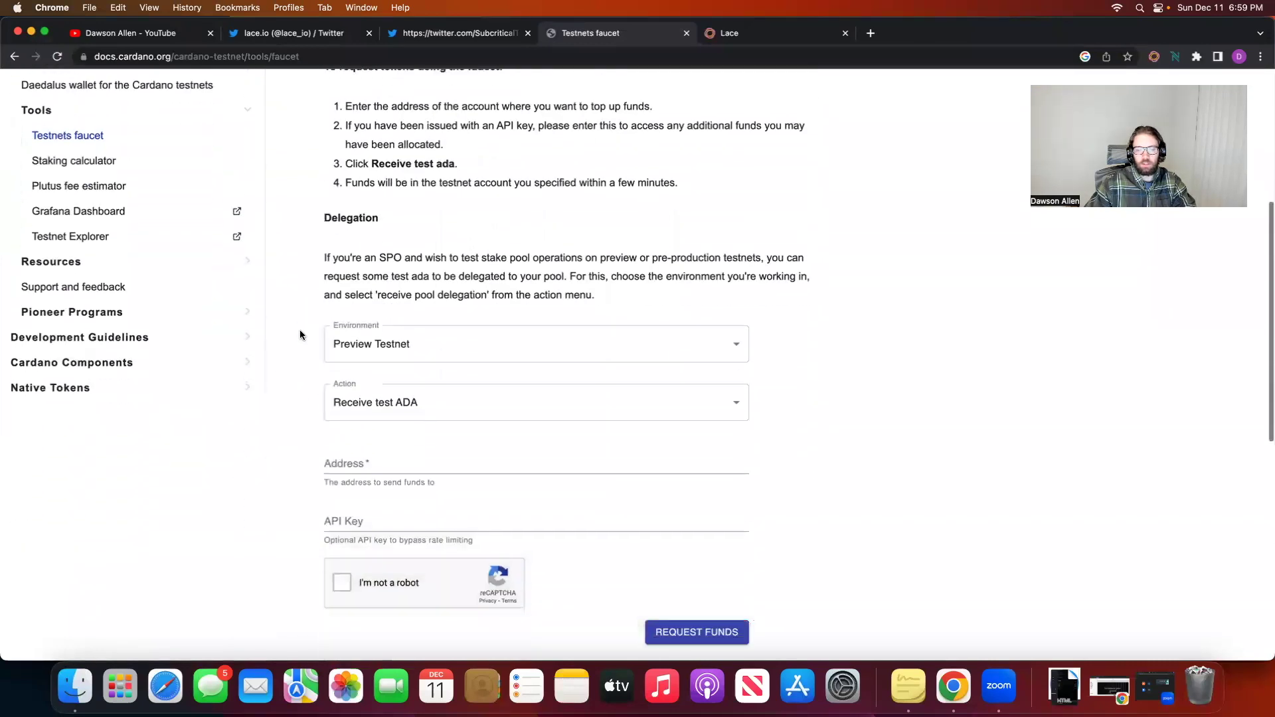
left_click(385, 306)
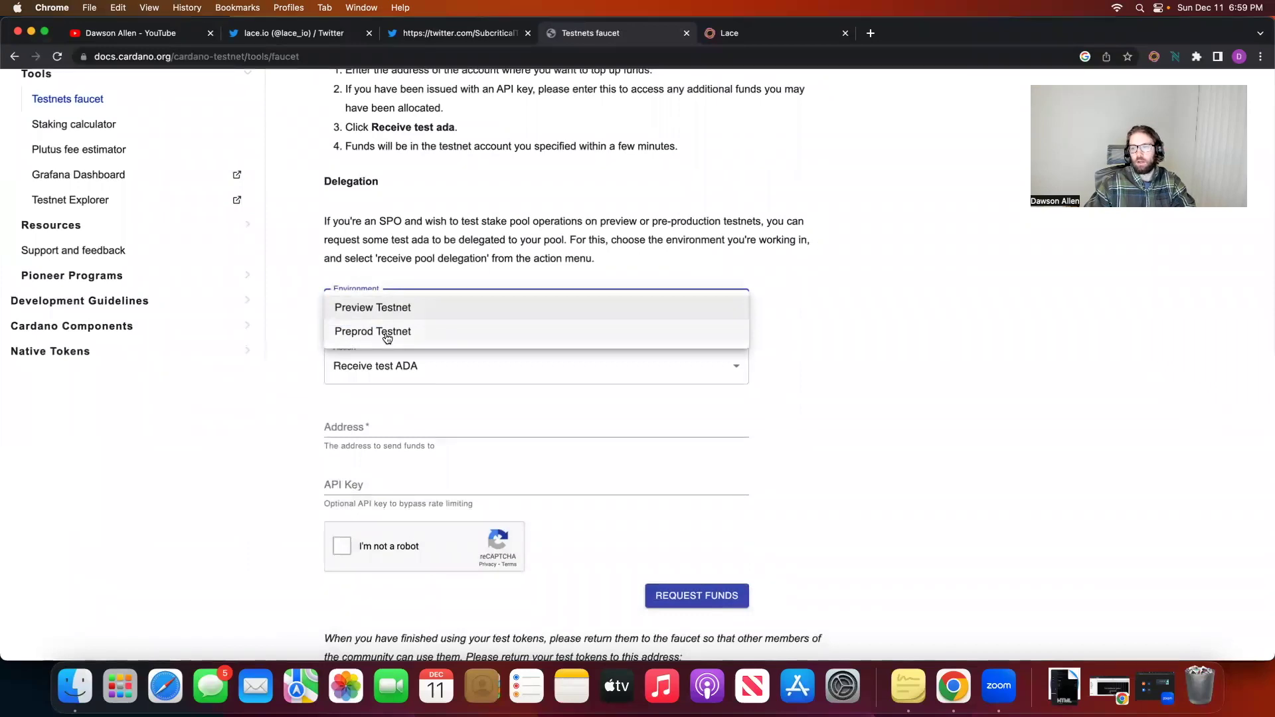
left_click(387, 334)
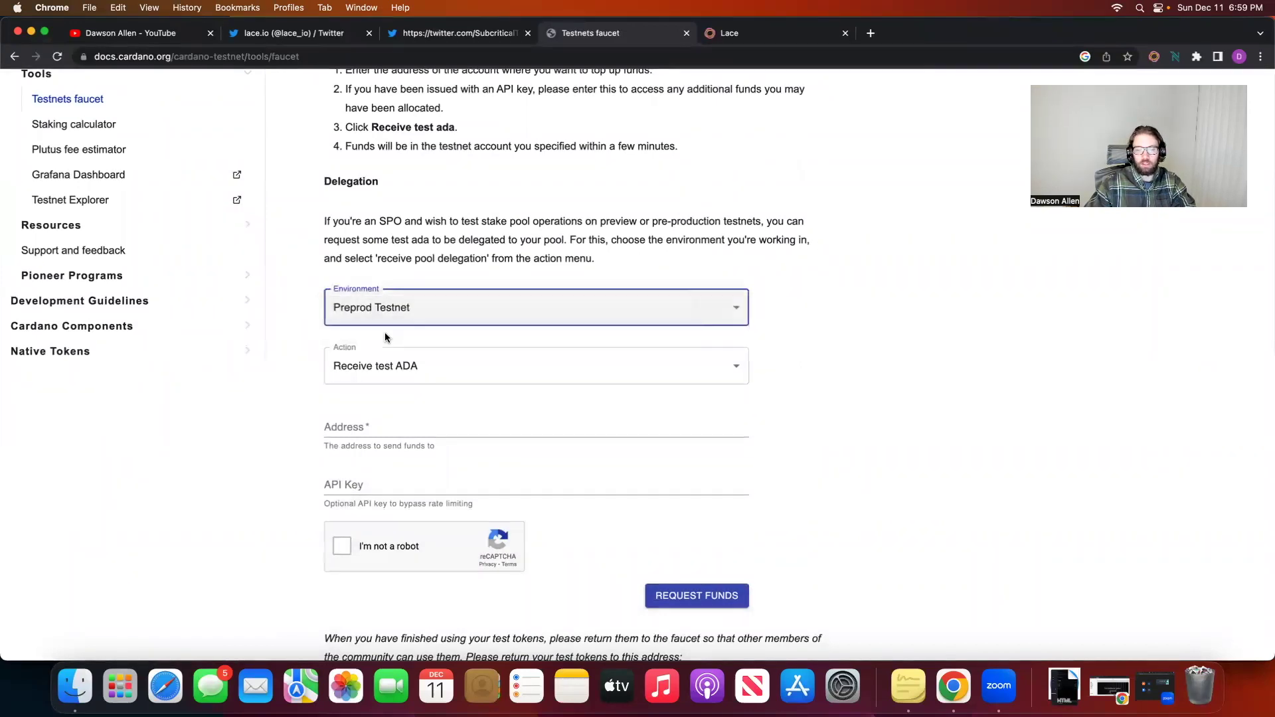
left_click(377, 365)
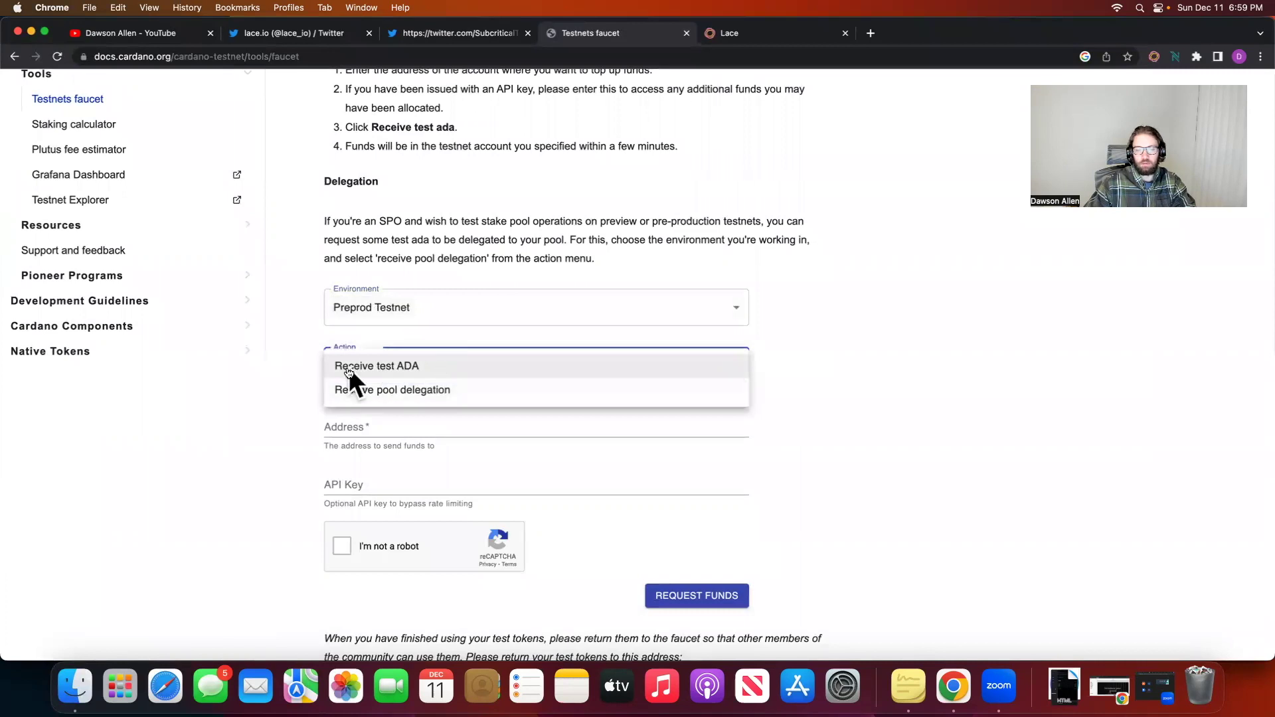
left_click(430, 370)
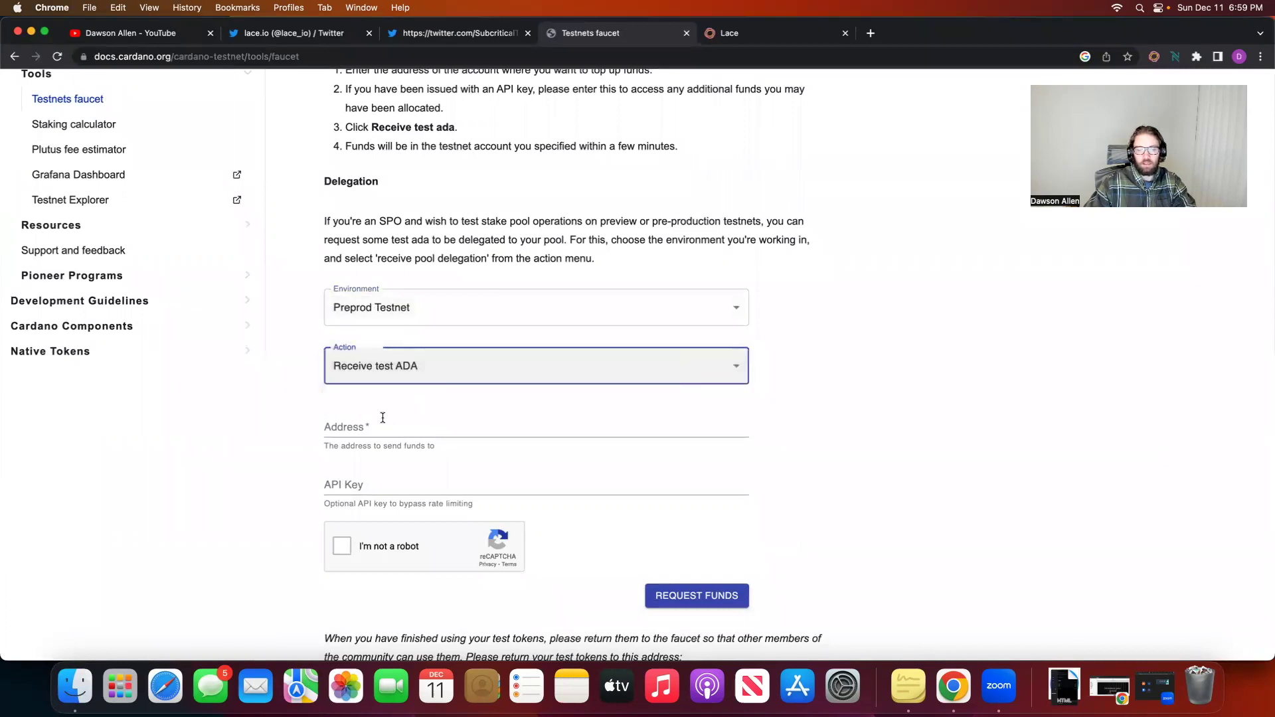
- Paste the Lace receiving address into the faucet, pass reCAPTCHA, and request funds
left_click(786, 35)
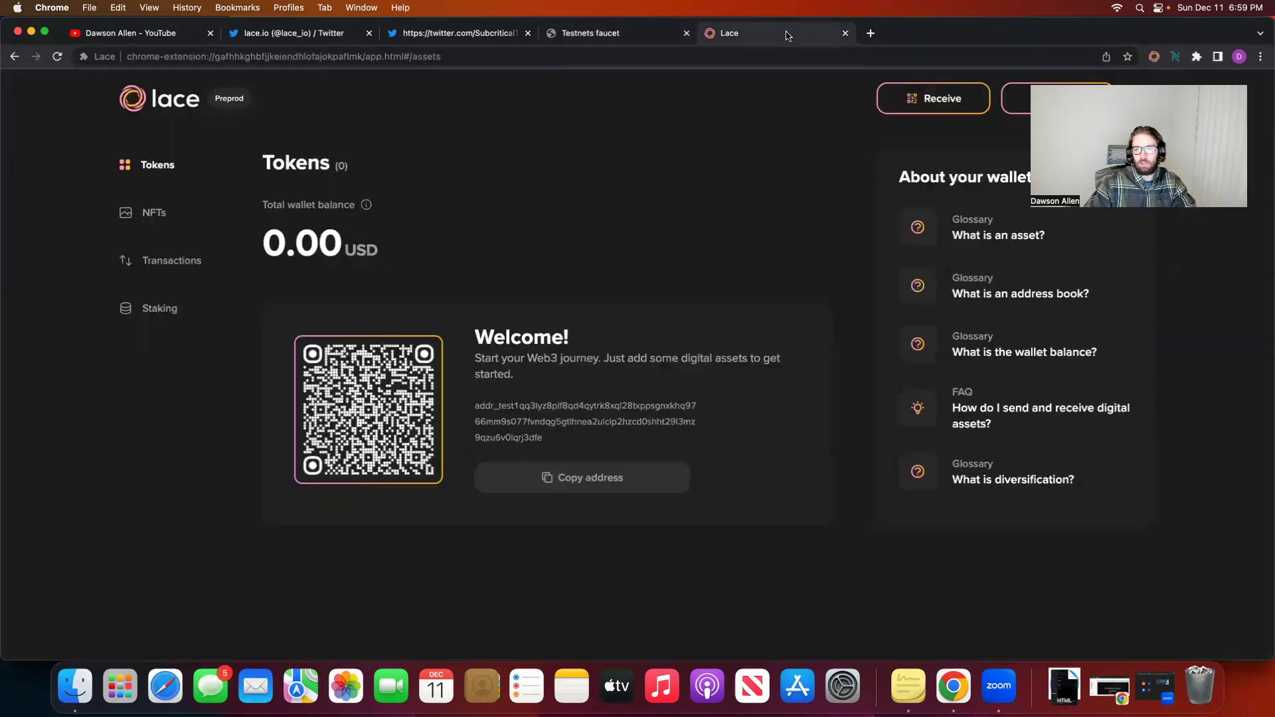
left_click(939, 106)
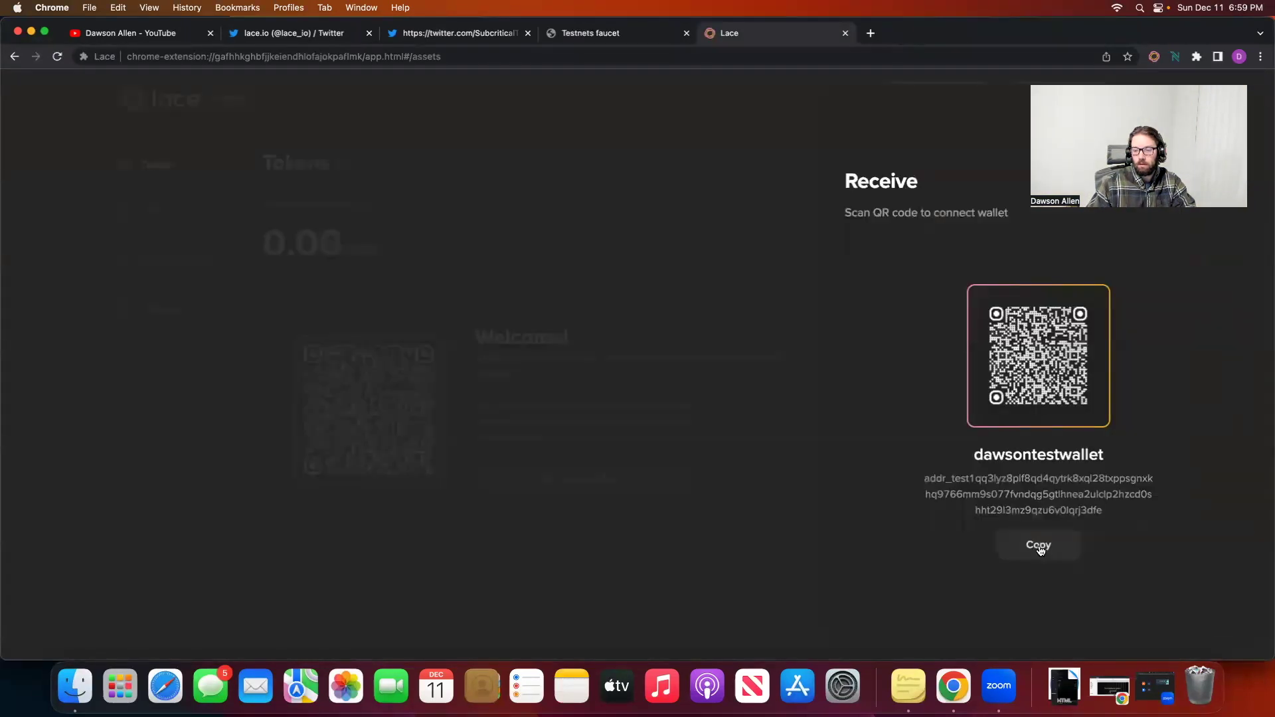
left_click(1039, 545)
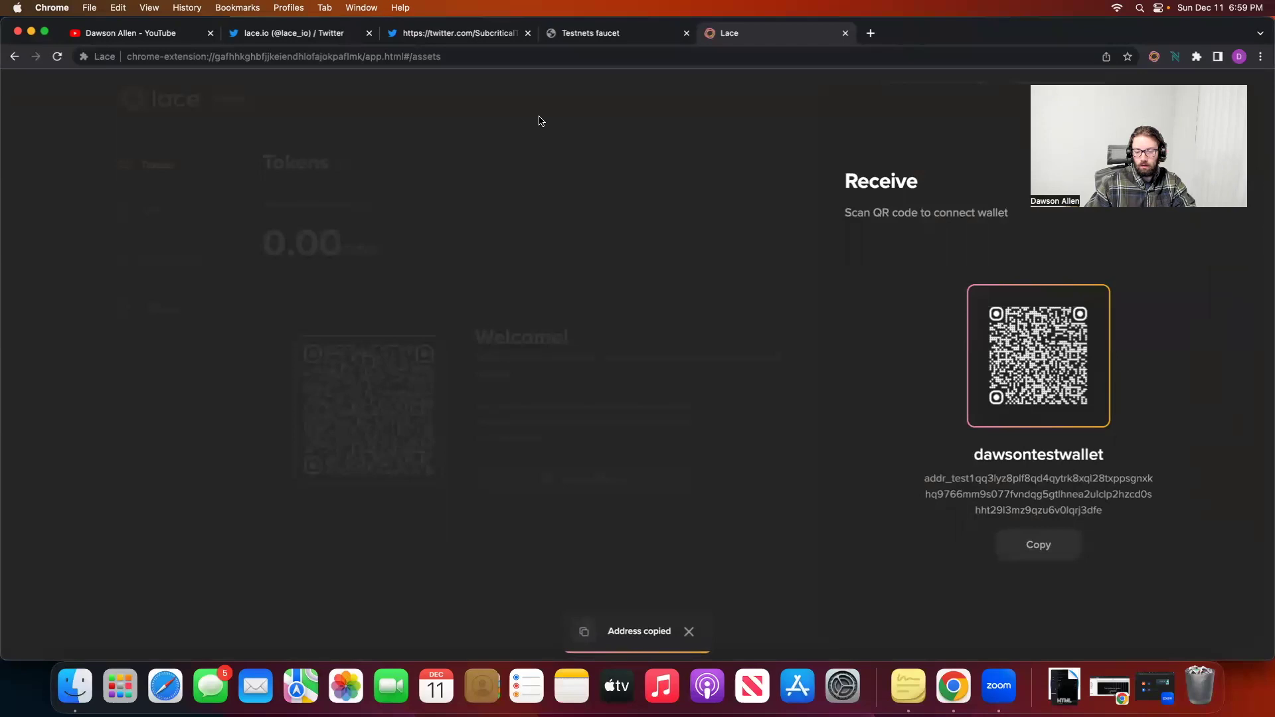
left_click(633, 40)
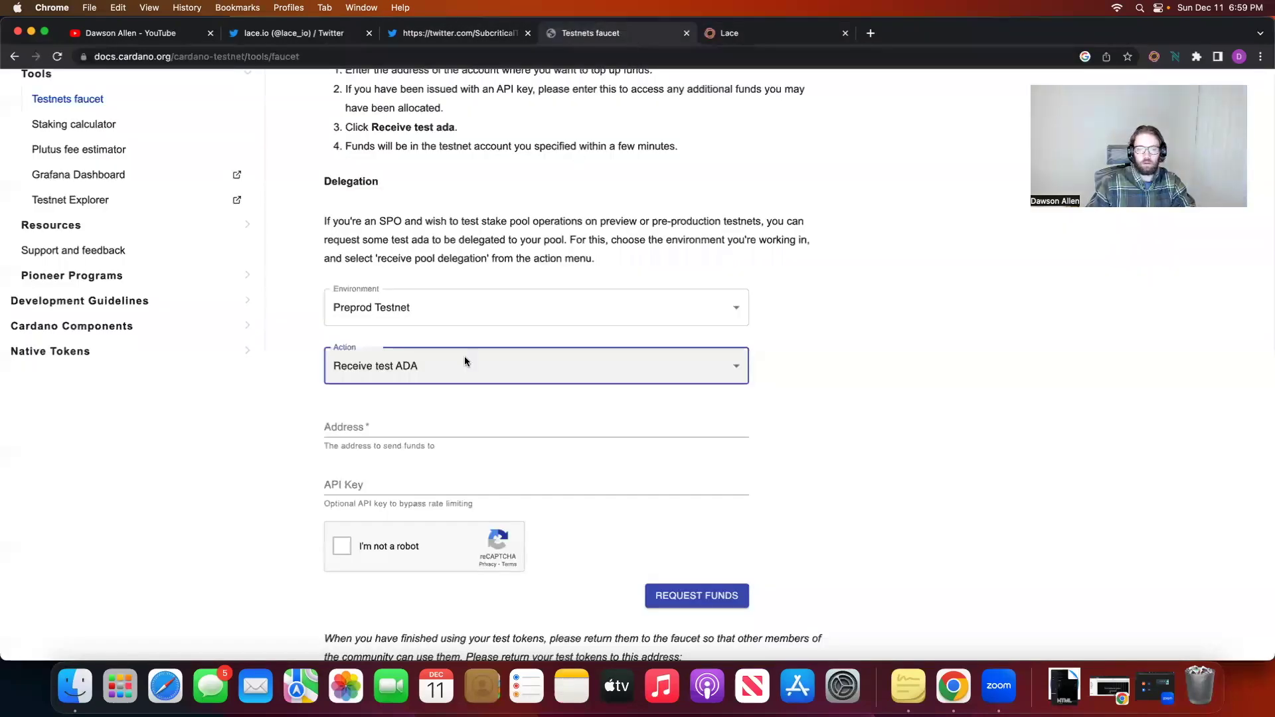
left_click(365, 433)
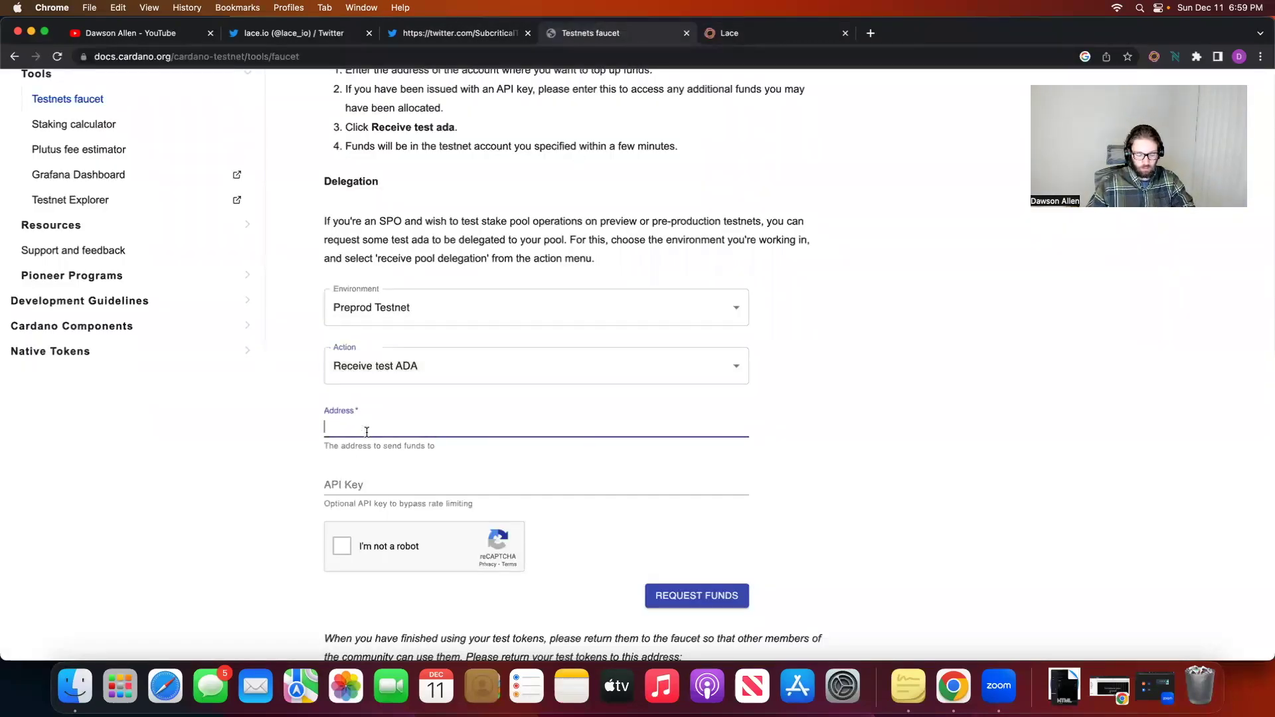
key("super+v")
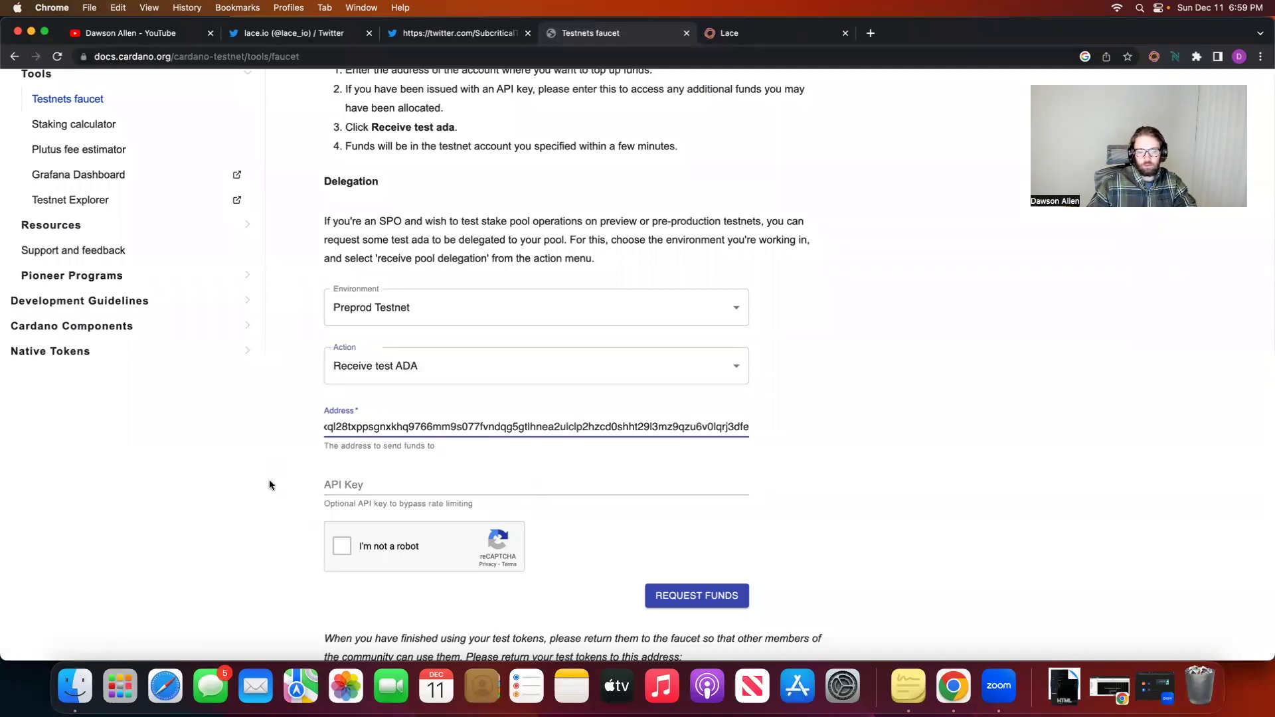
left_click(341, 547)
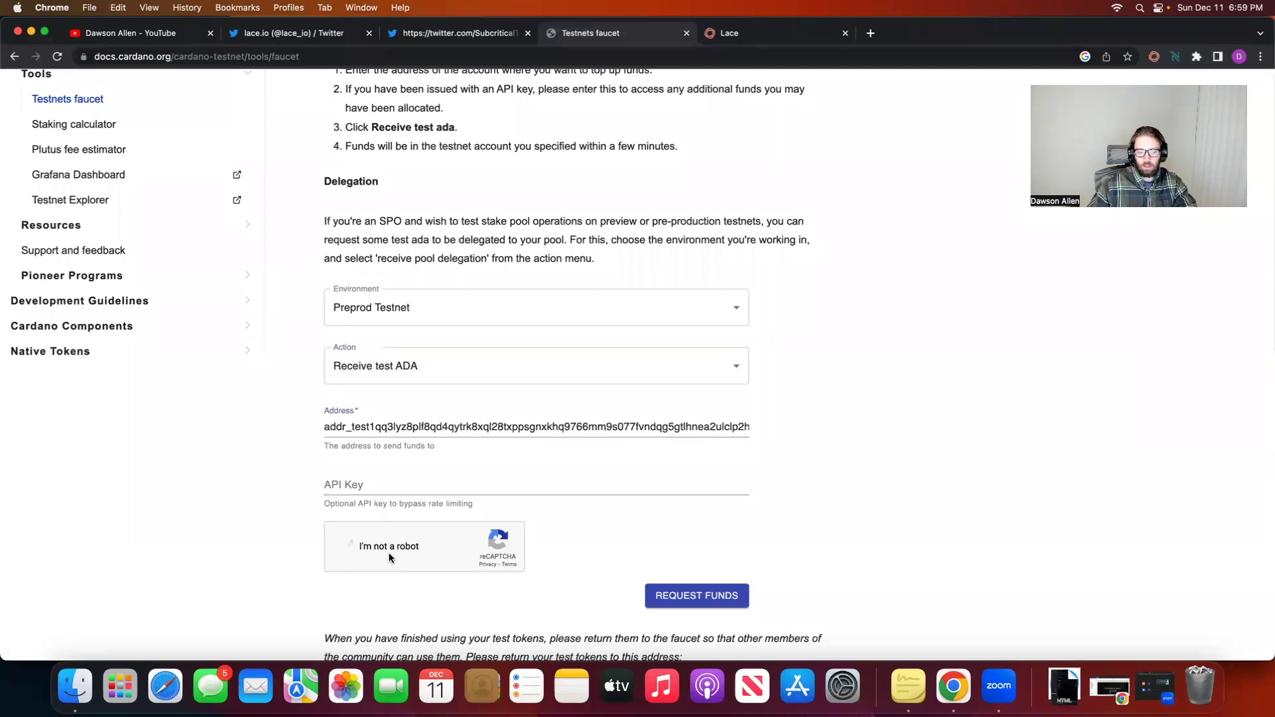
left_click(704, 601)
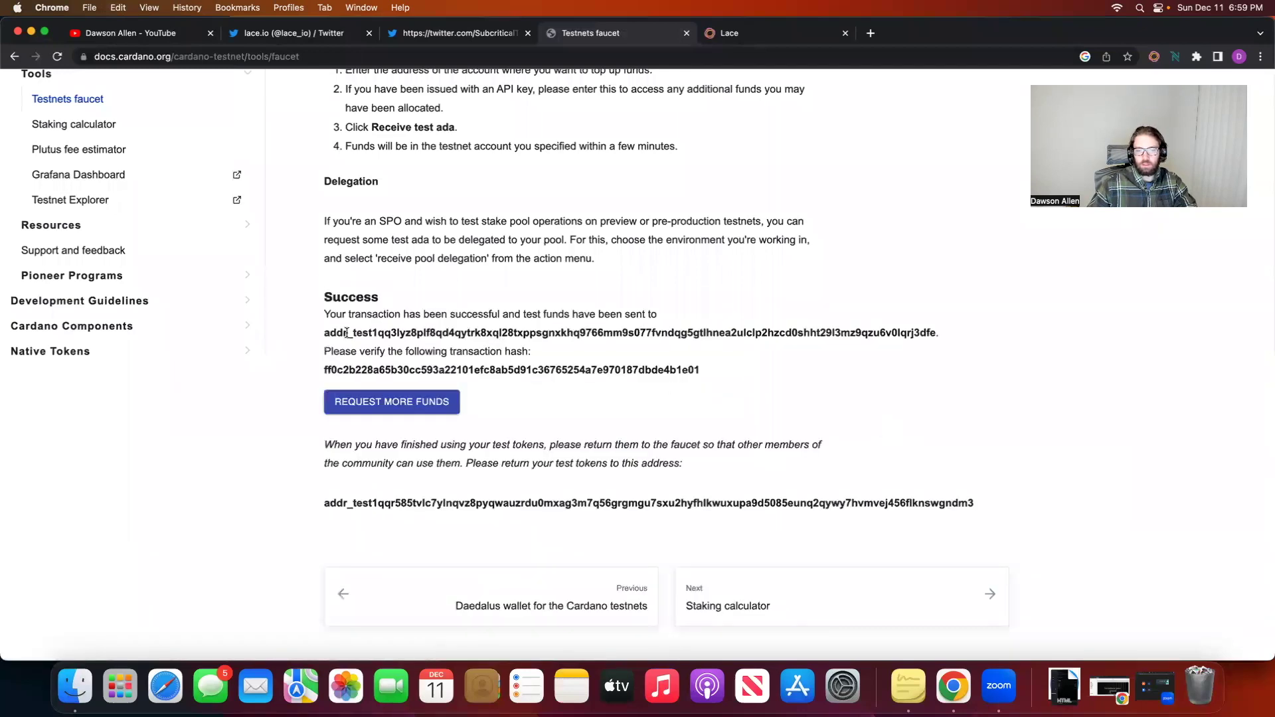
- Close Lace's Receive panel to reveal the 10,000.00 tADA balance
left_click(774, 33)
left_click(335, 341)
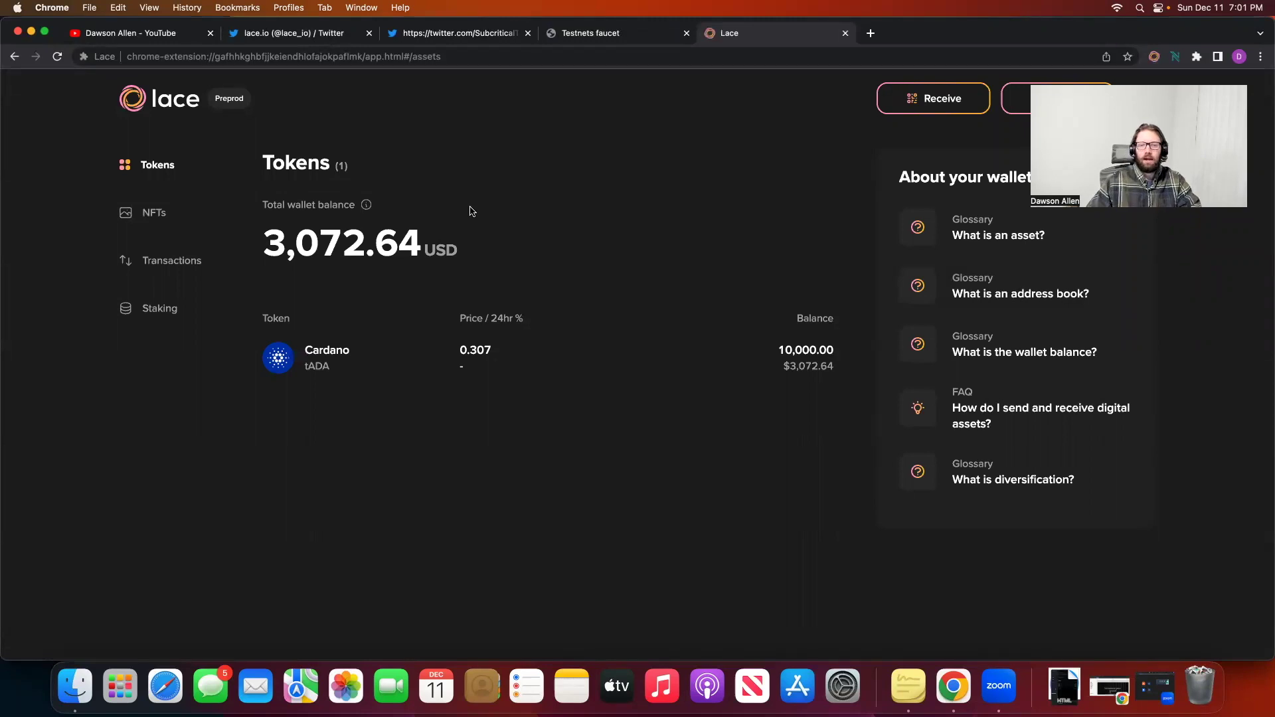
- Open Subcritical's Dec 10 HoskyKick tweet and copy its addr_test1 payment address
left_click(474, 40)
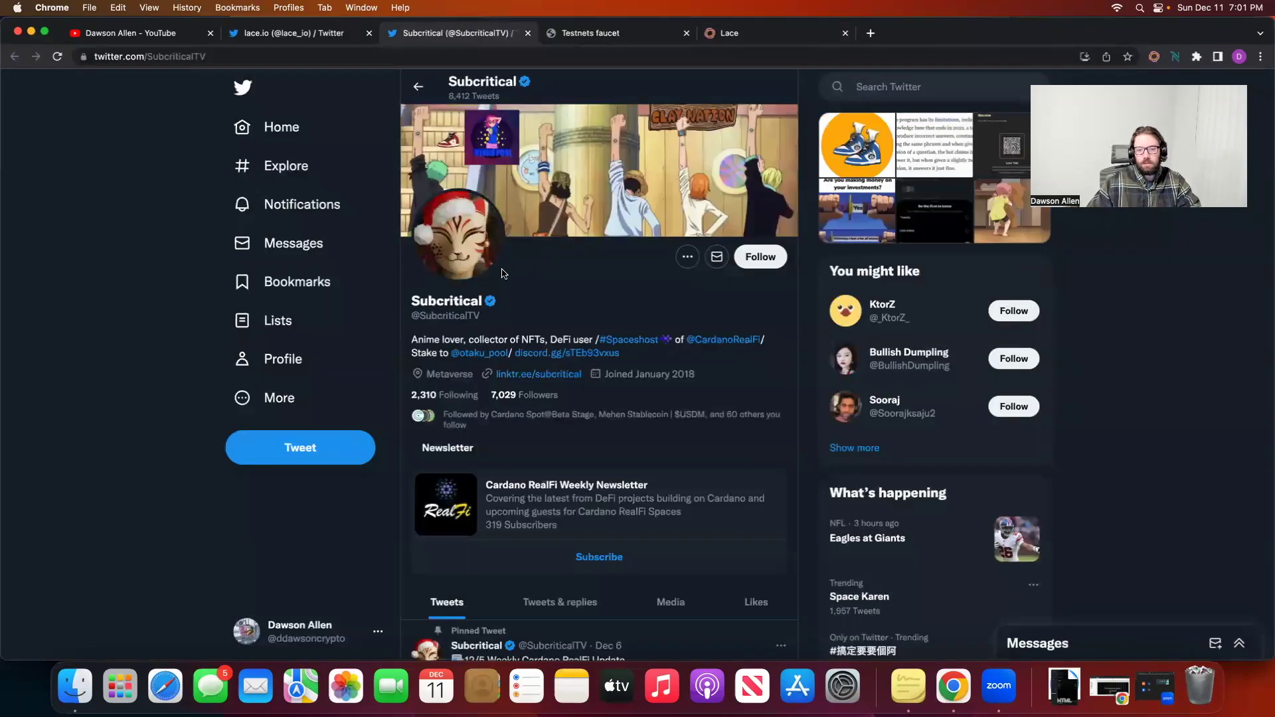
scroll(474, 295, "down", 10)
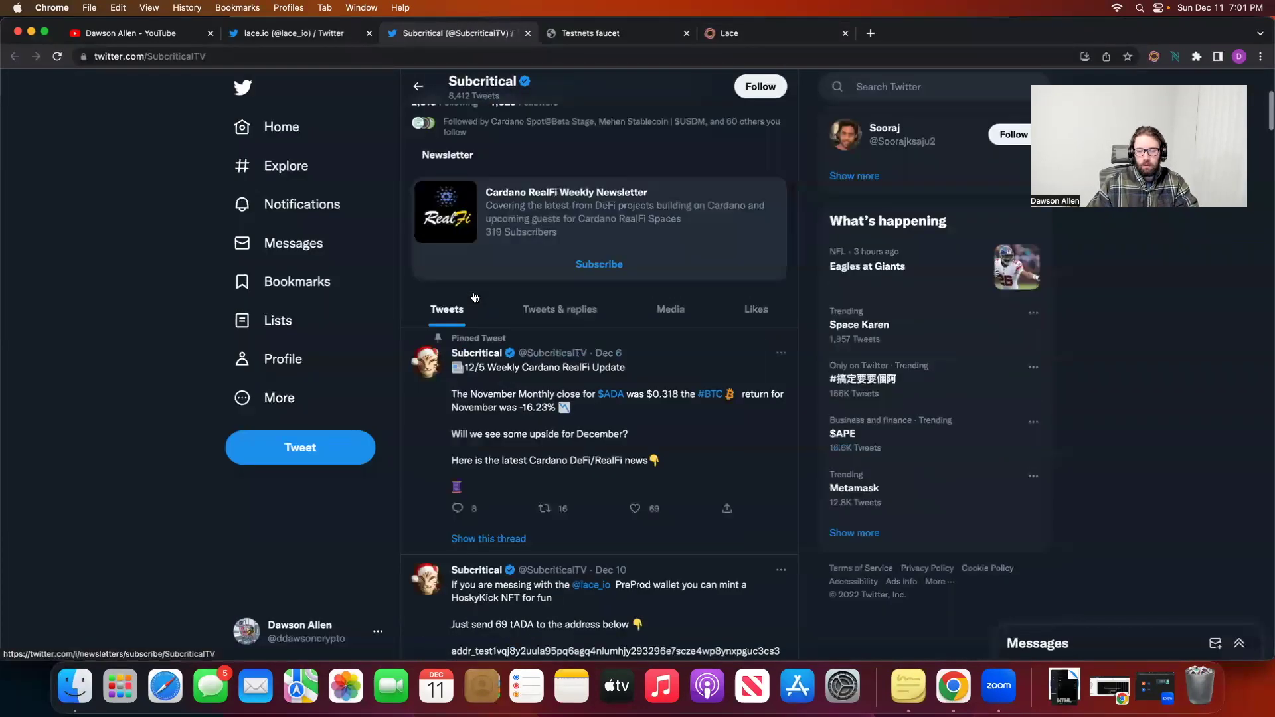
scroll(442, 179, "down", 2)
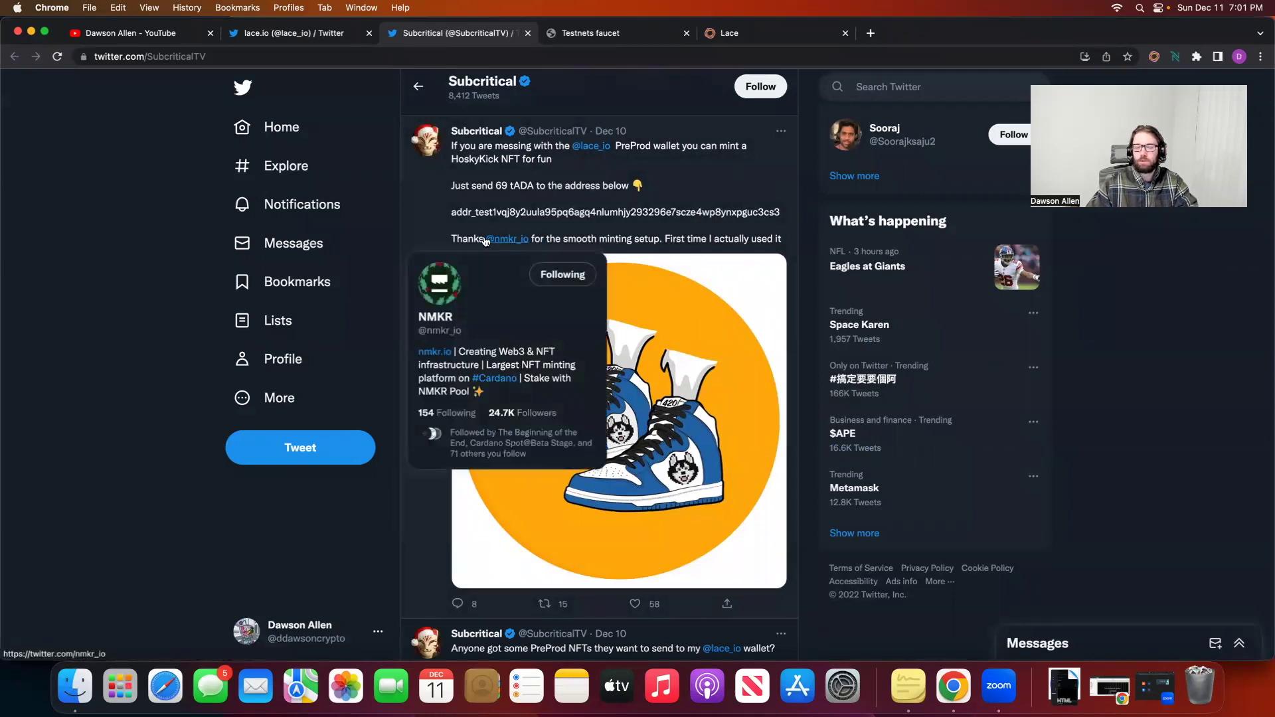
double_click(456, 220)
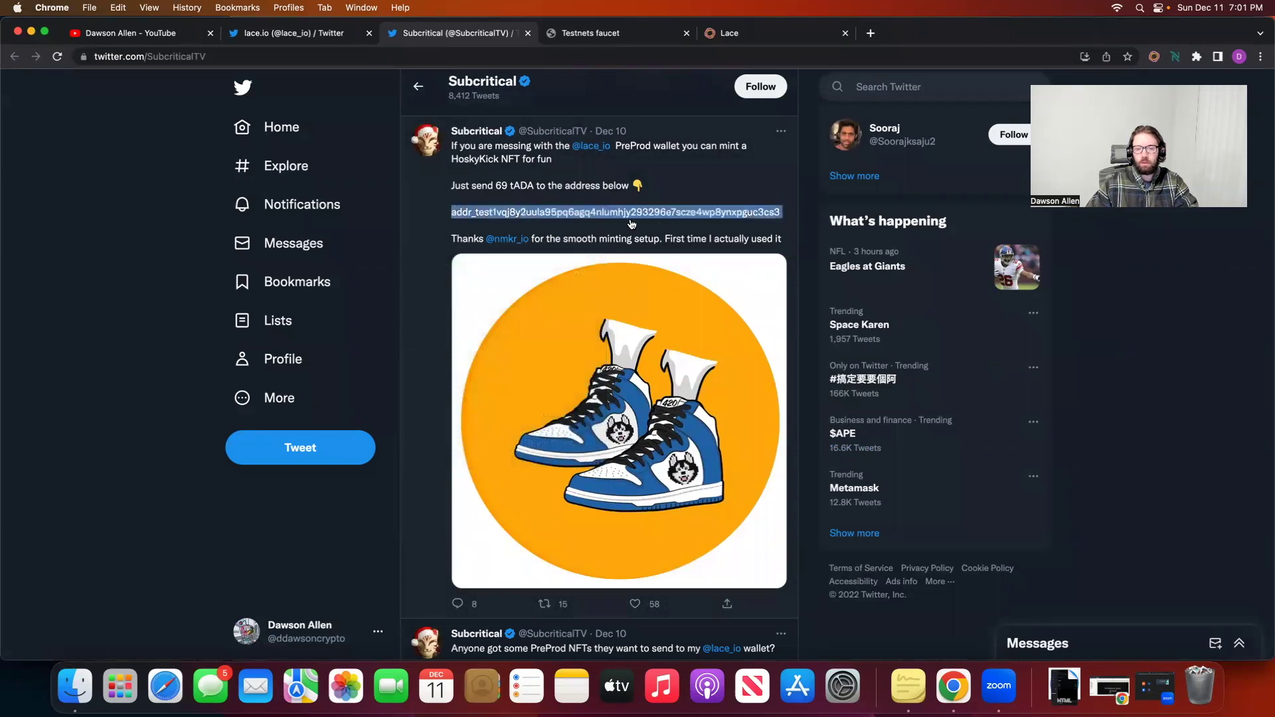
left_click(778, 217)
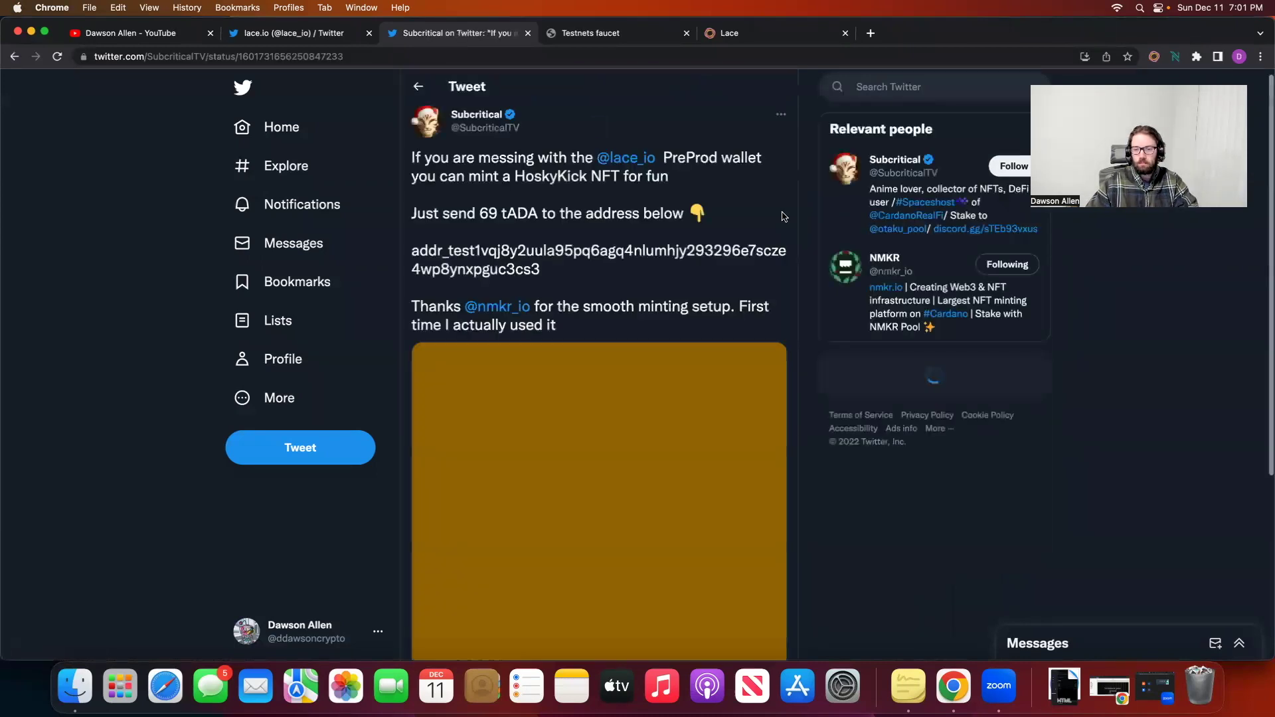
left_click_drag(414, 255, 426, 255)
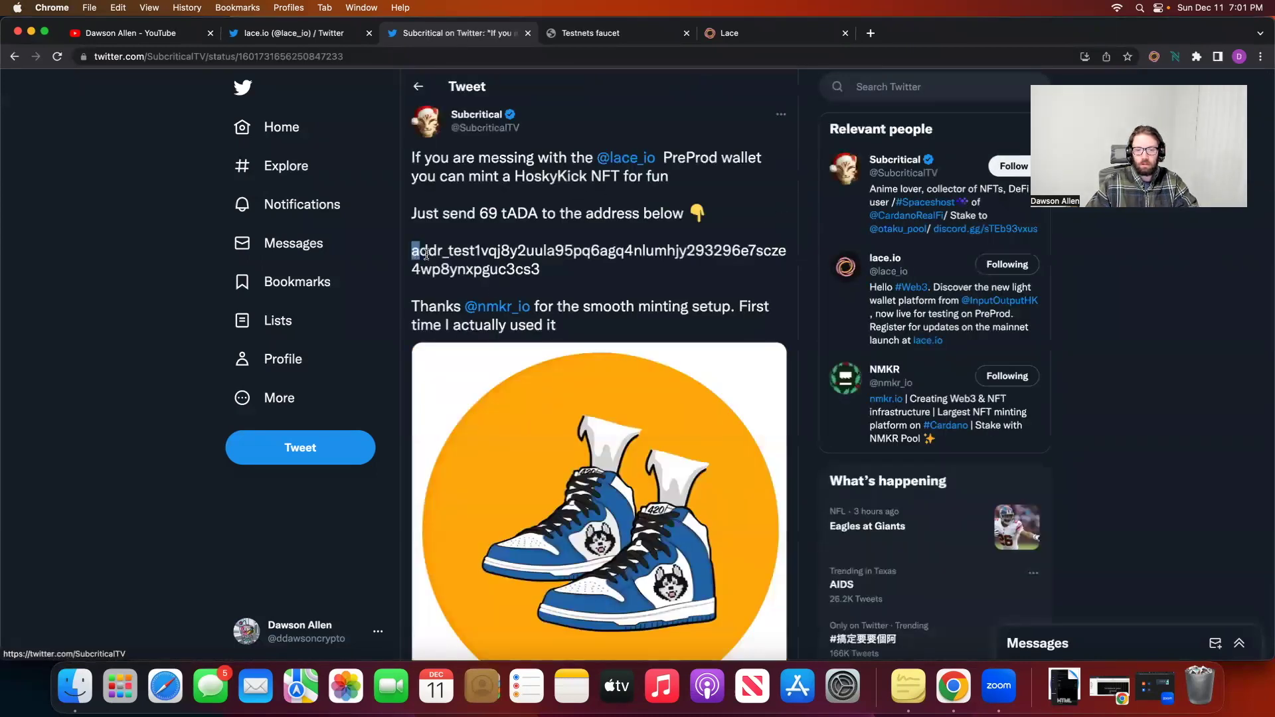
left_click_drag(545, 268, 543, 269)
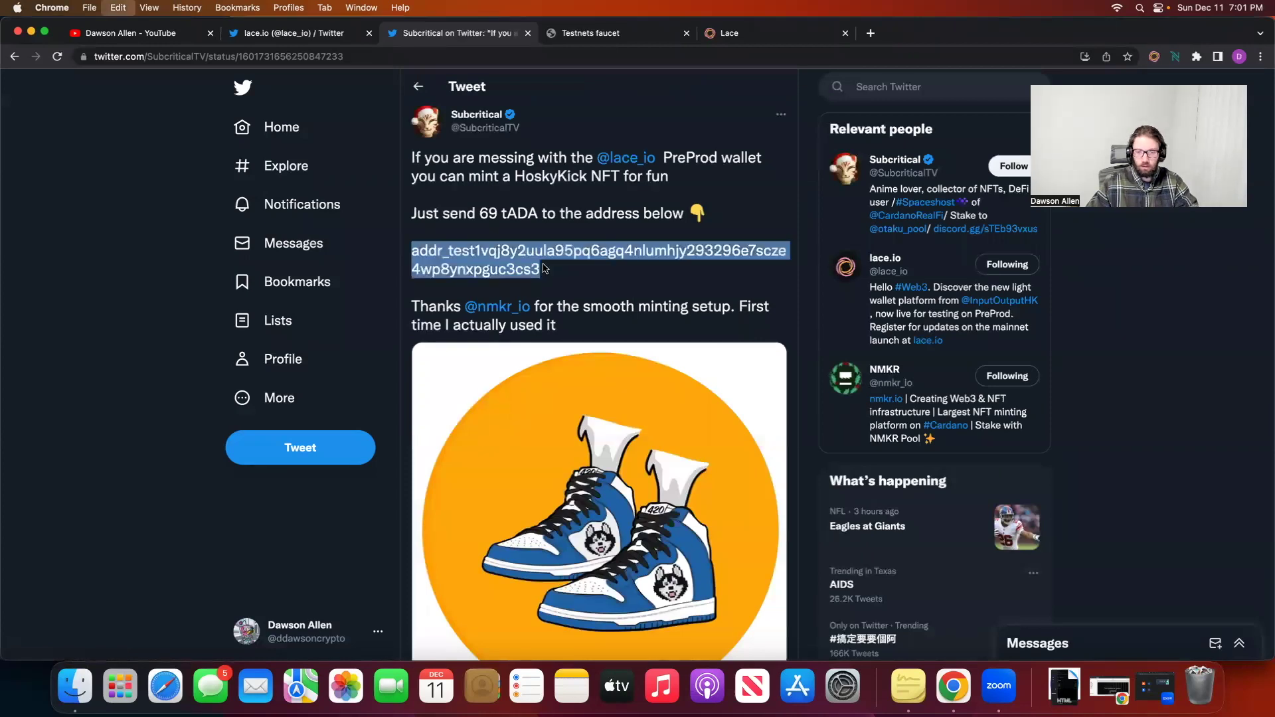
left_click(744, 33)
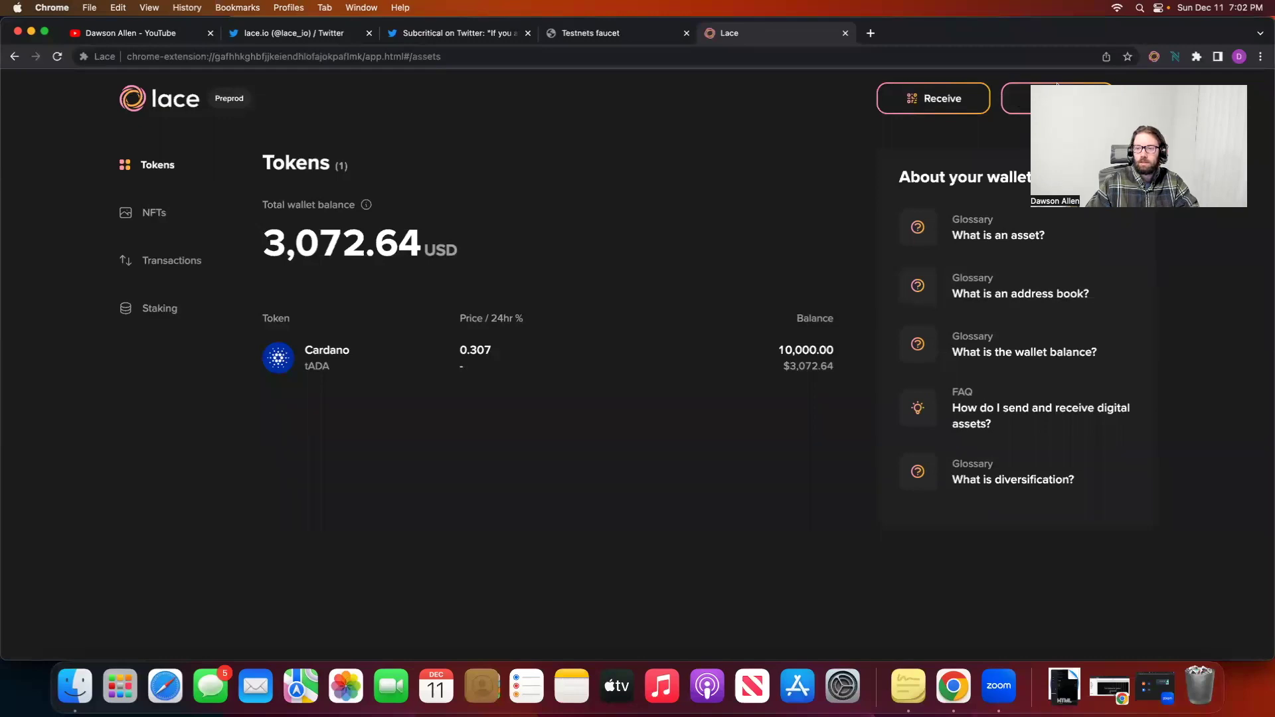
- Fill the Send form with the copied minting address and 69 tADA, then review it
left_click(1014, 105)
left_click(914, 250)
key("super+v")
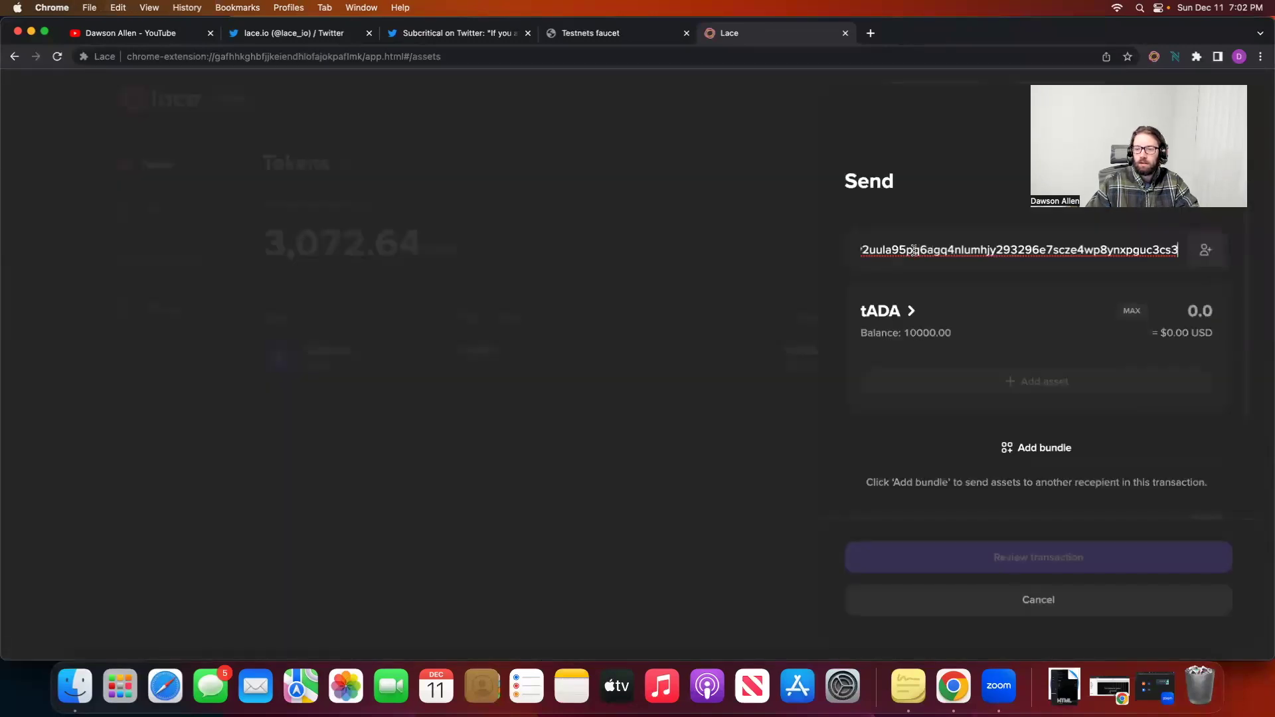
left_click(1204, 312)
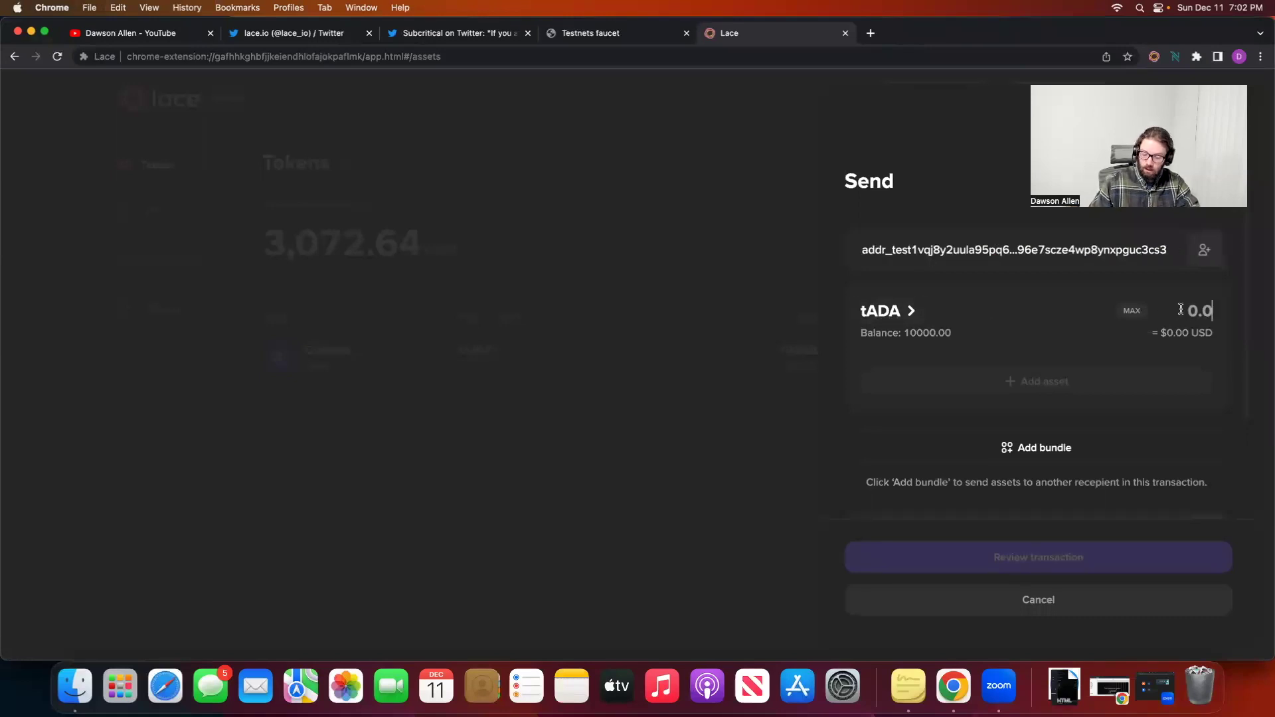
type("69")
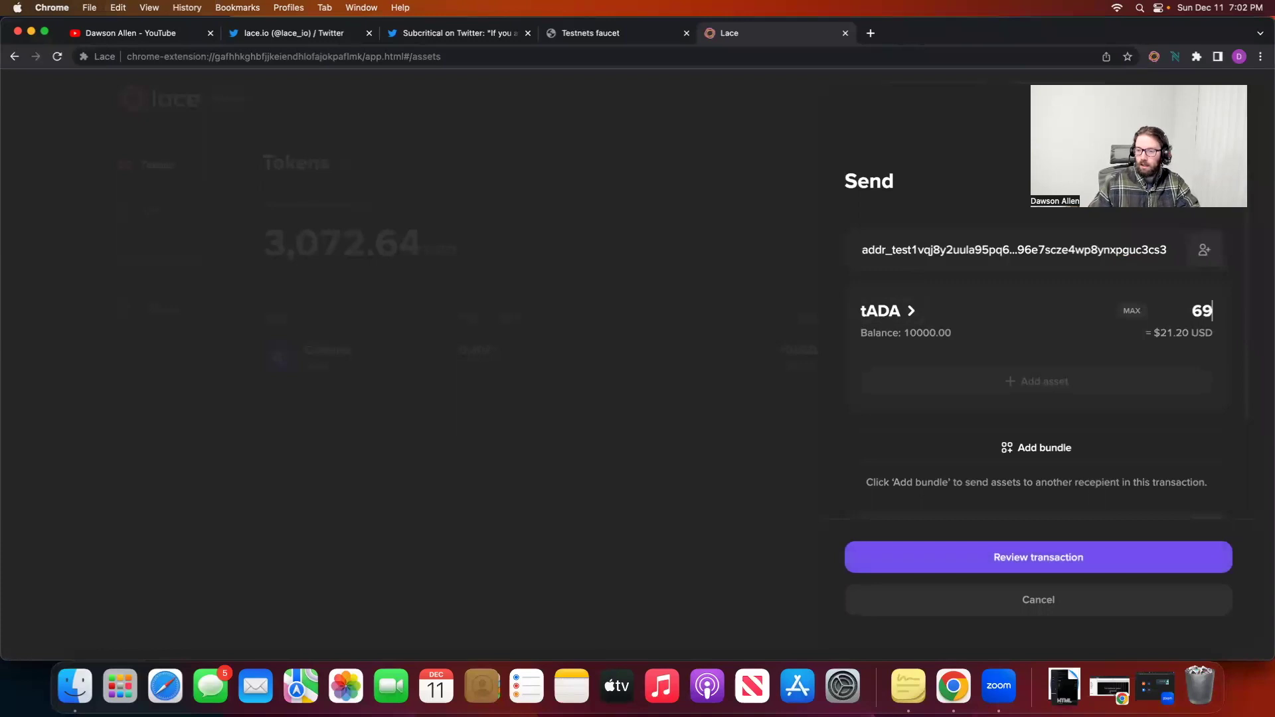
left_click(1023, 566)
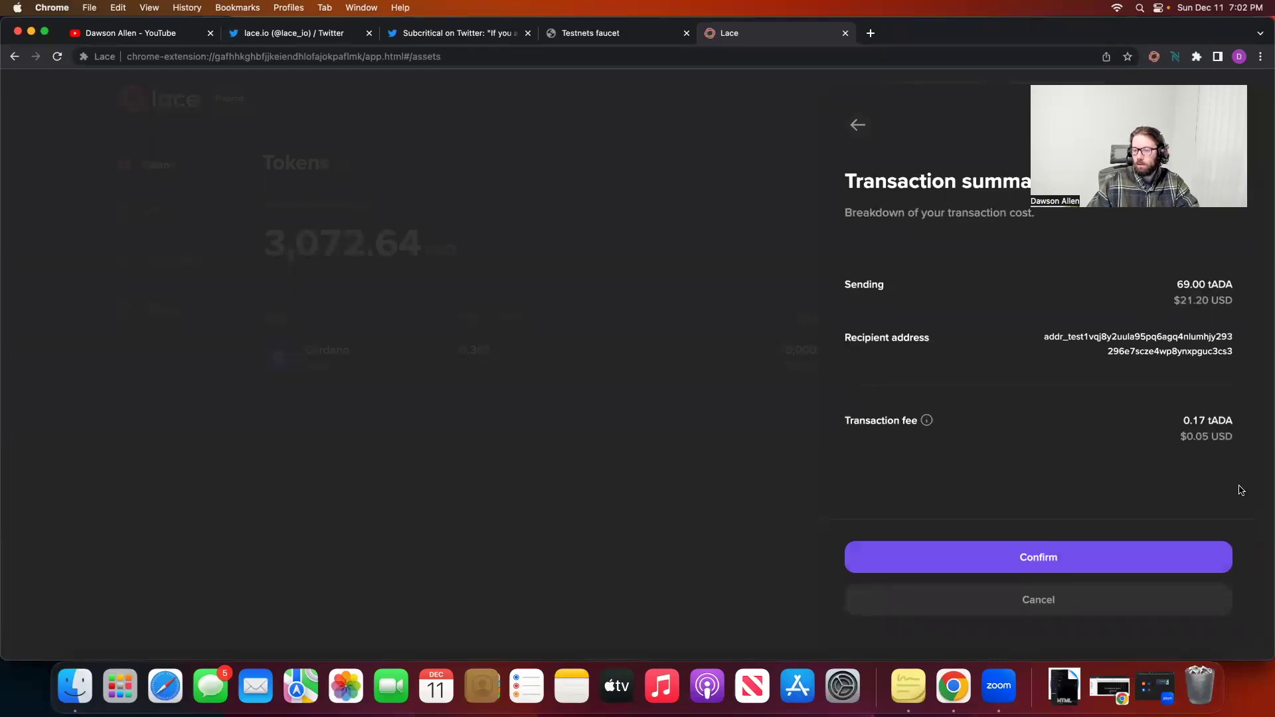
- Confirm the 69 tADA transaction, sign it with the wallet password, and close
left_click(1096, 551)
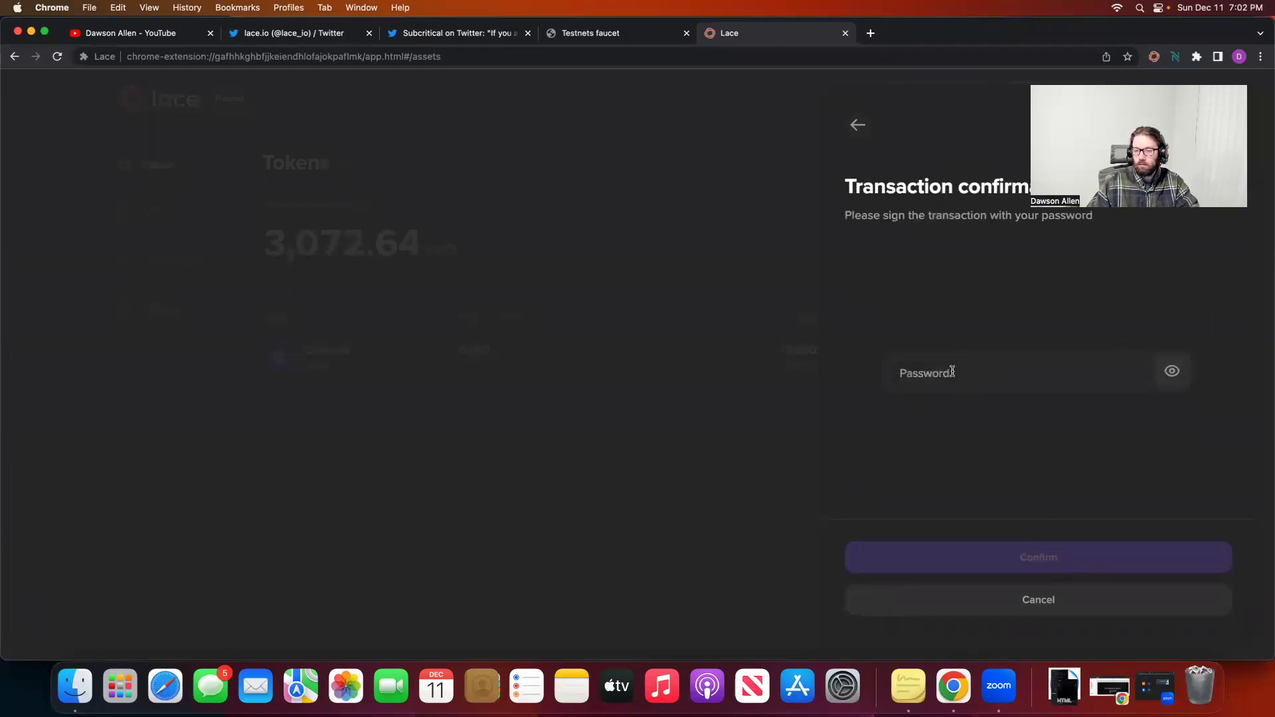
left_click(953, 372)
type("a")
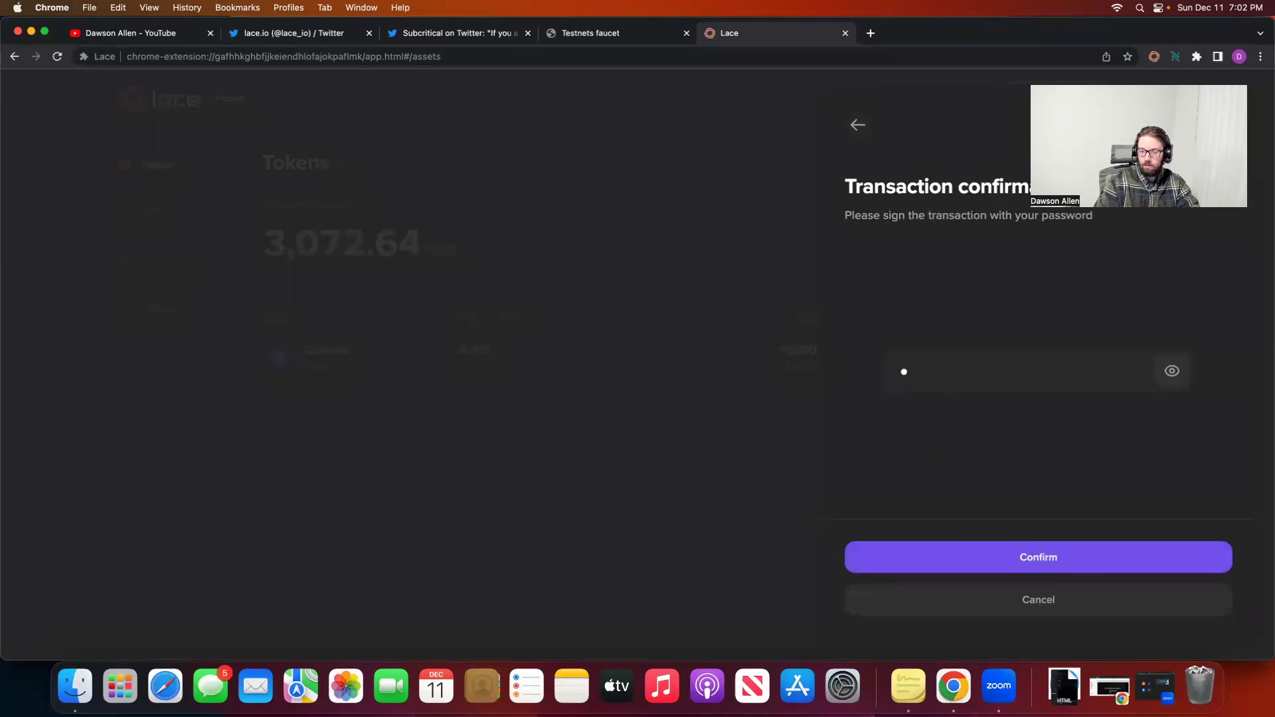
key("BackSpace")
type("*****")
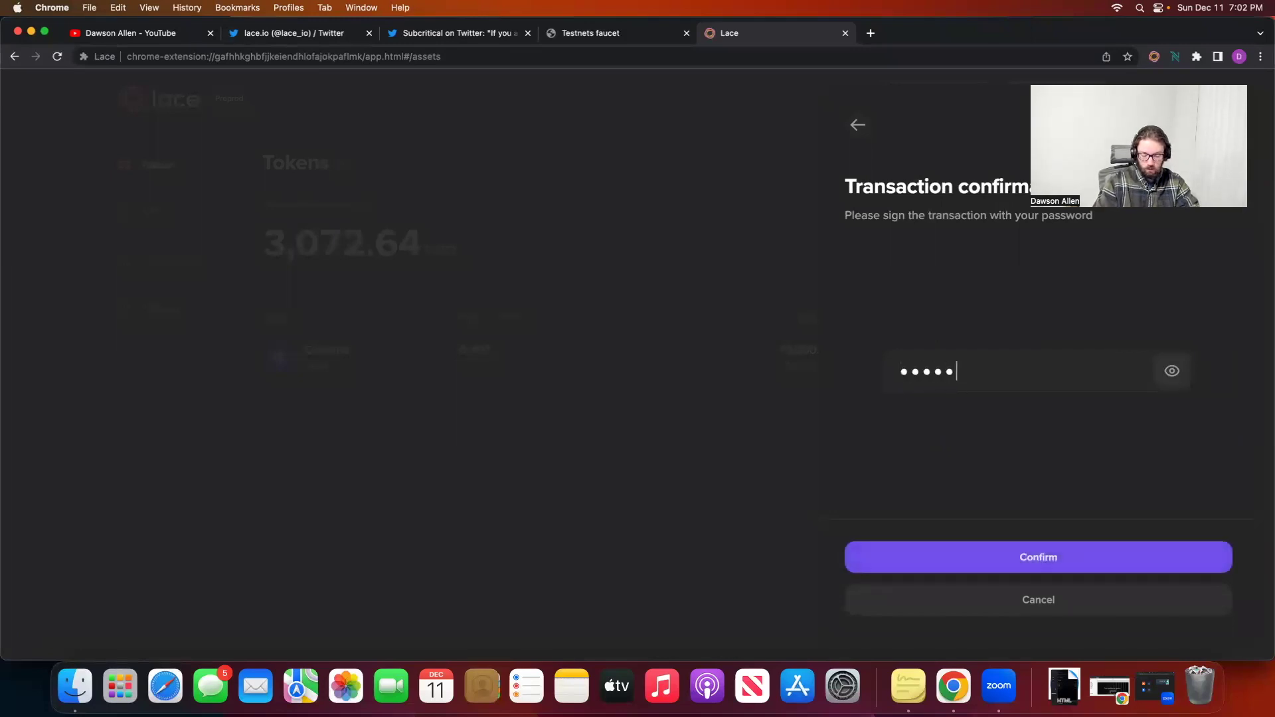
type("*****")
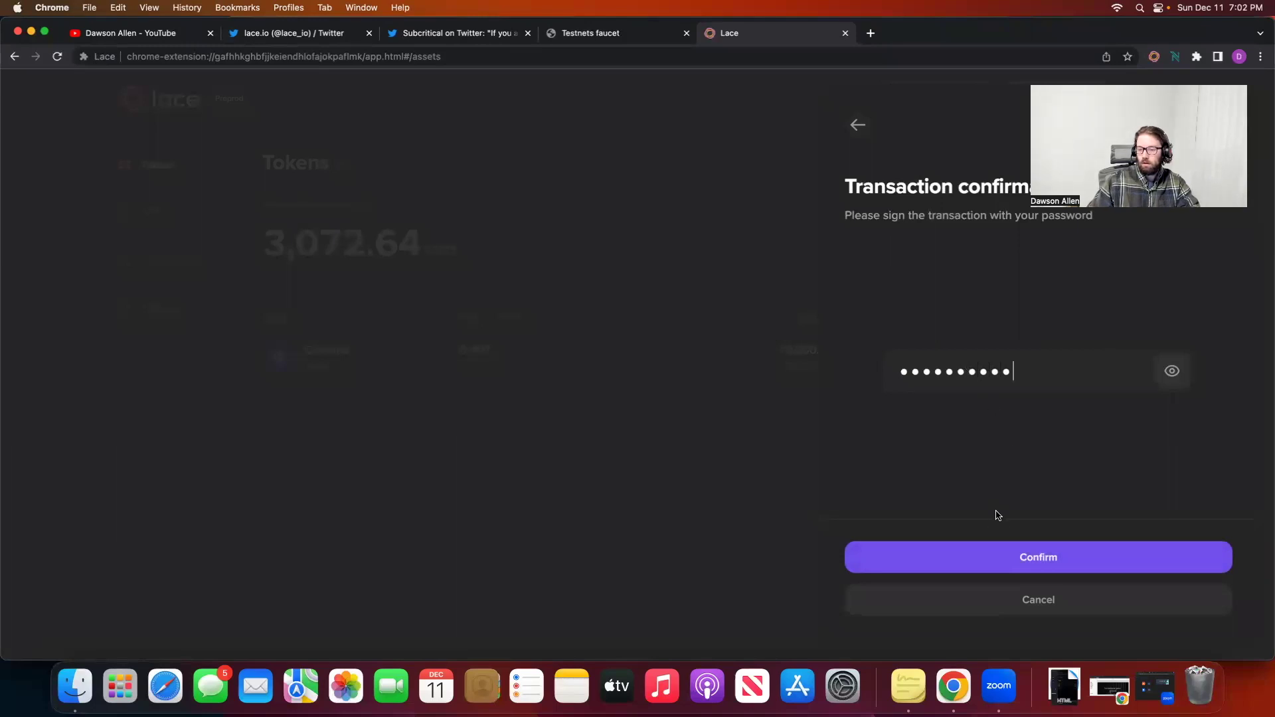
left_click(1008, 551)
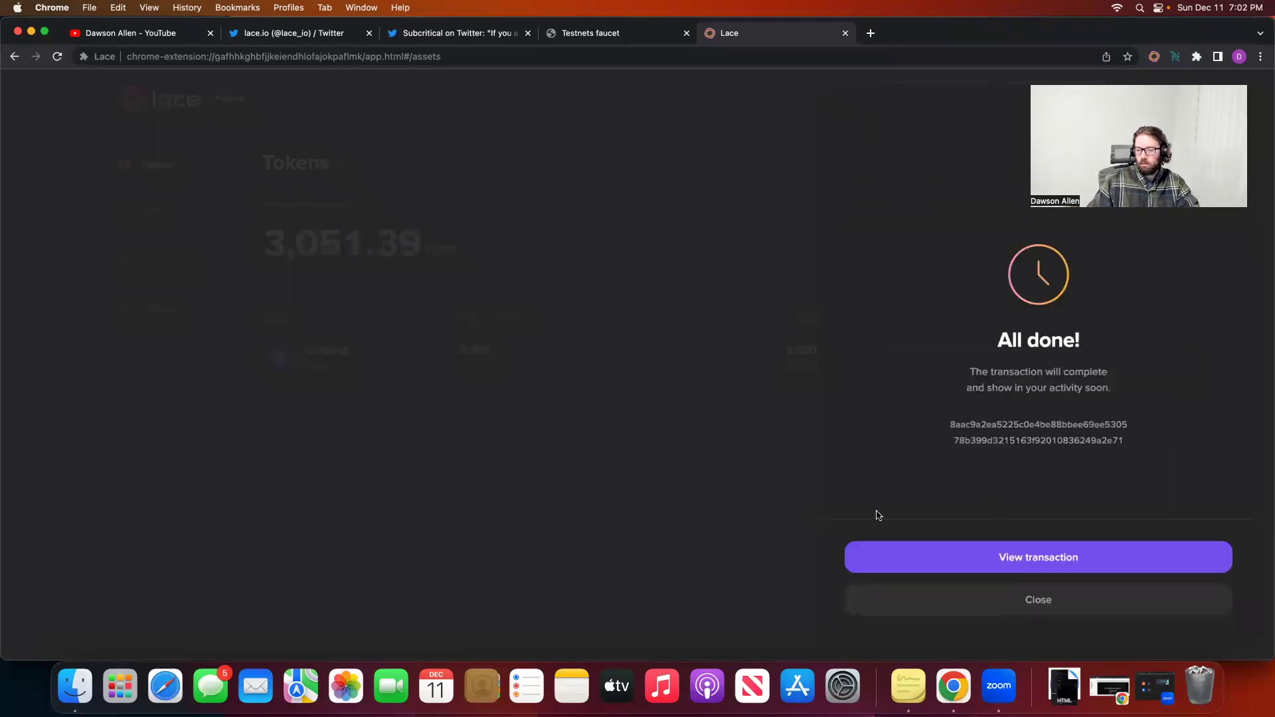
left_click(972, 598)
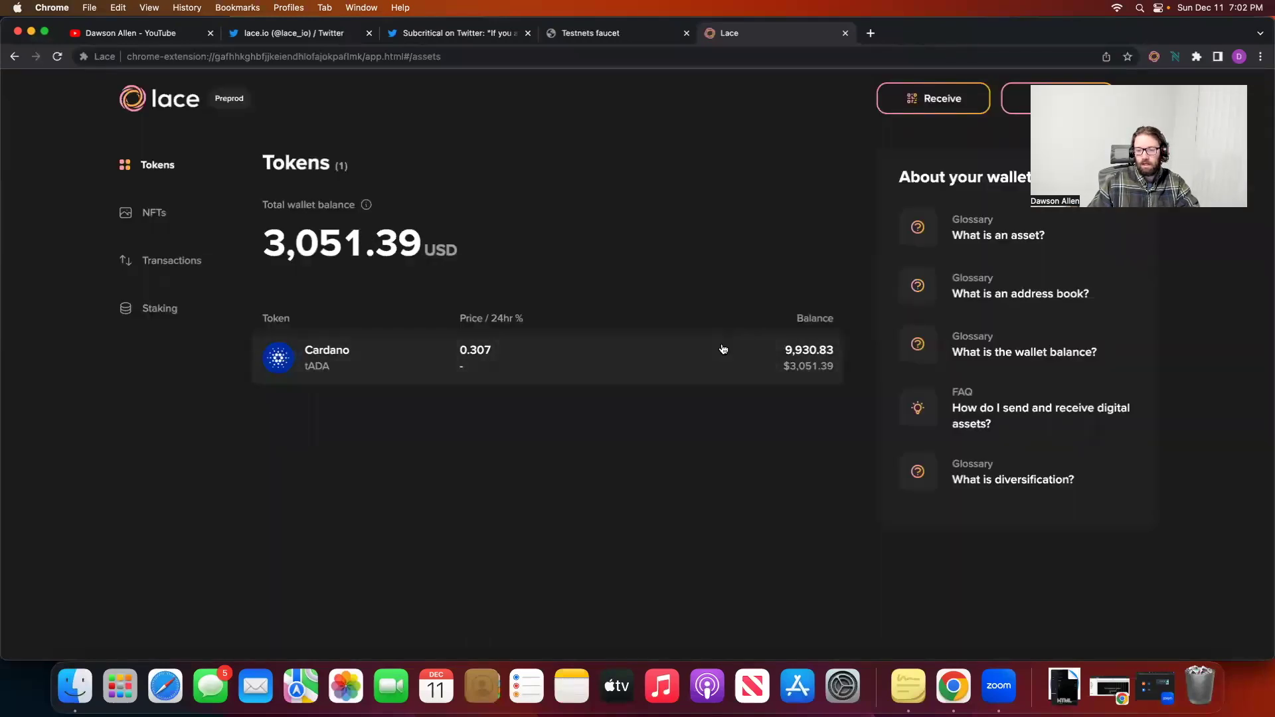
- Open Transactions to see the 69 tADA send and the HoskyKick34 receipt
left_click(150, 259)
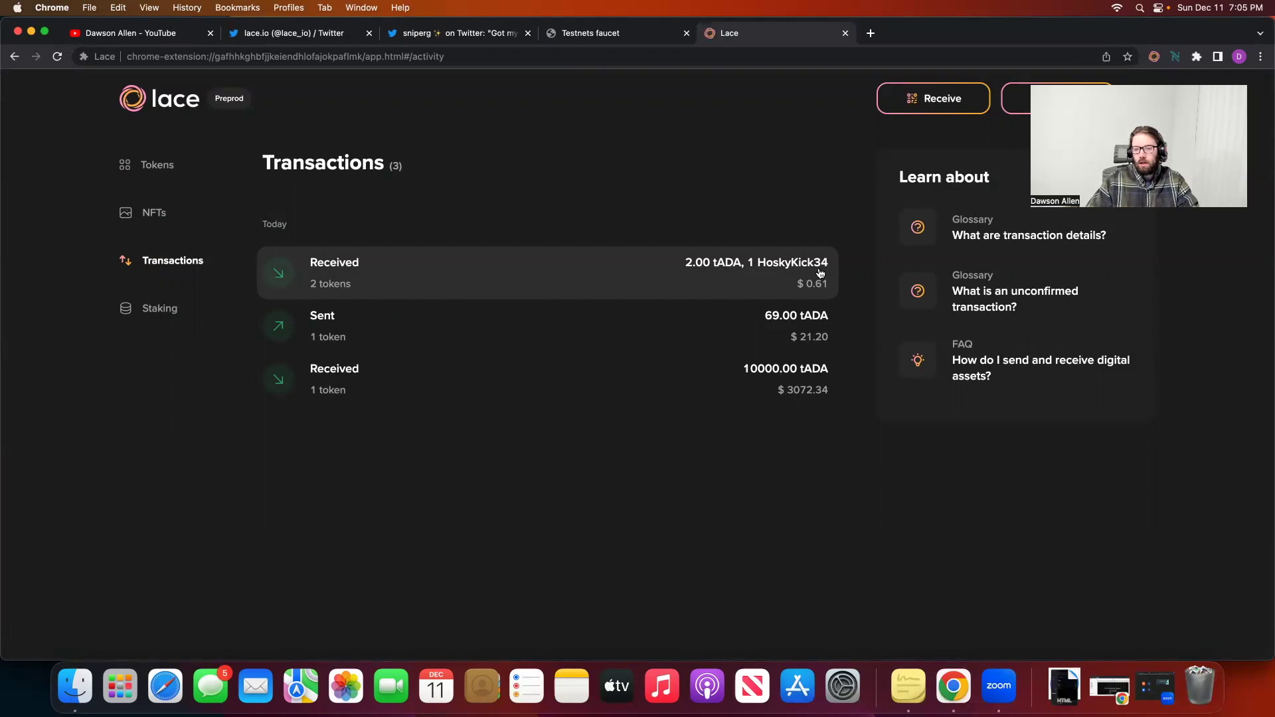
- Open the HoskyKick34 NFT's details showing its artwork, Policy ID and Asset ID
left_click(163, 214)
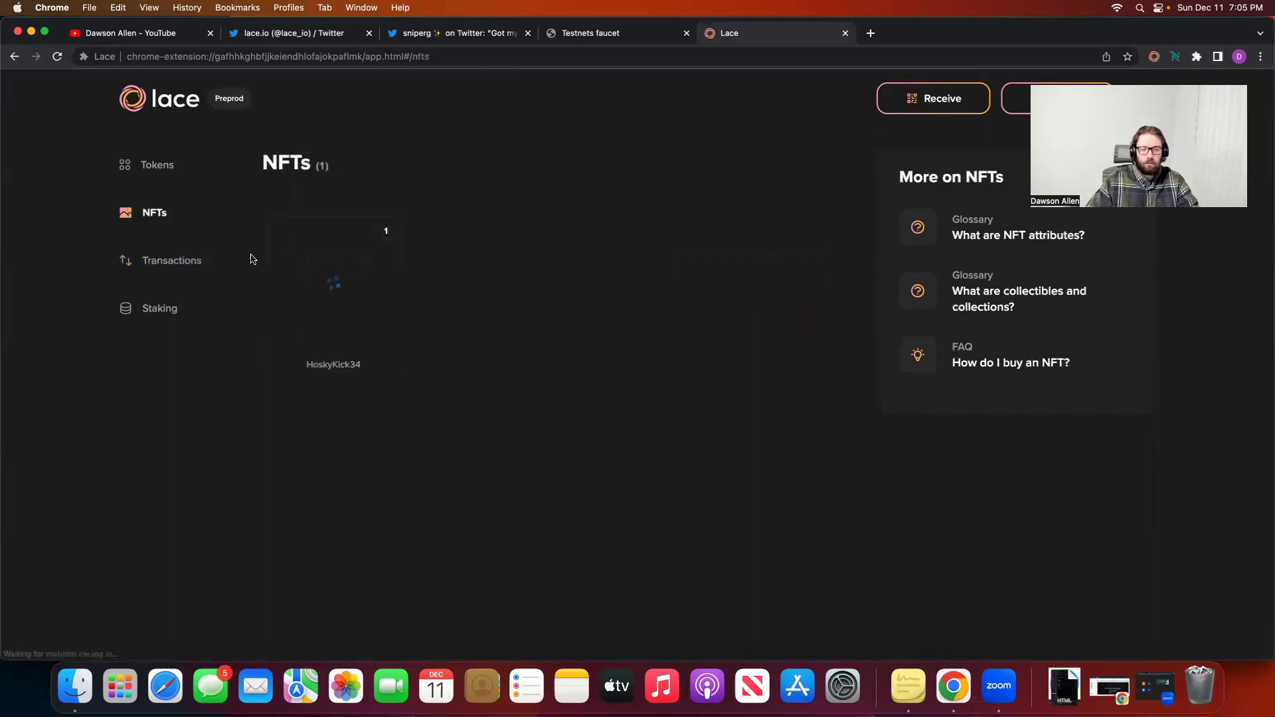
left_click(339, 287)
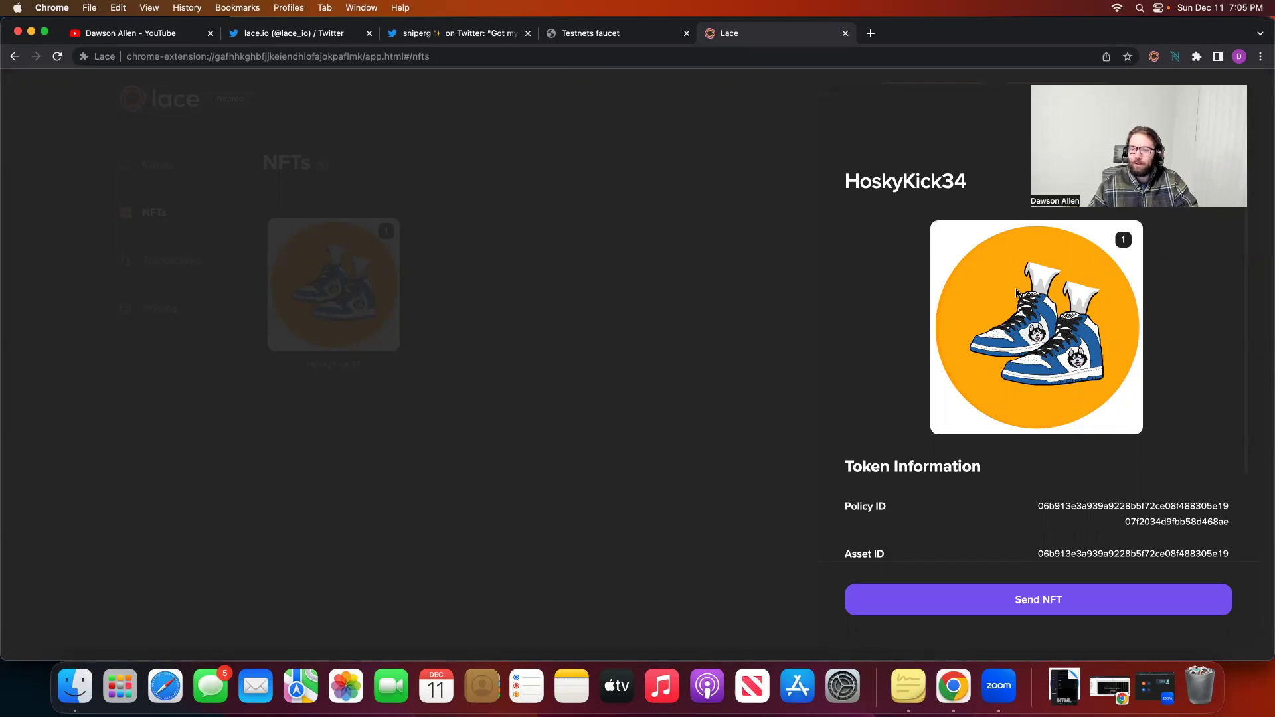
- Compare the Subcritical minting tweet with the faucet success page, ending on the tweet
left_click(465, 32)
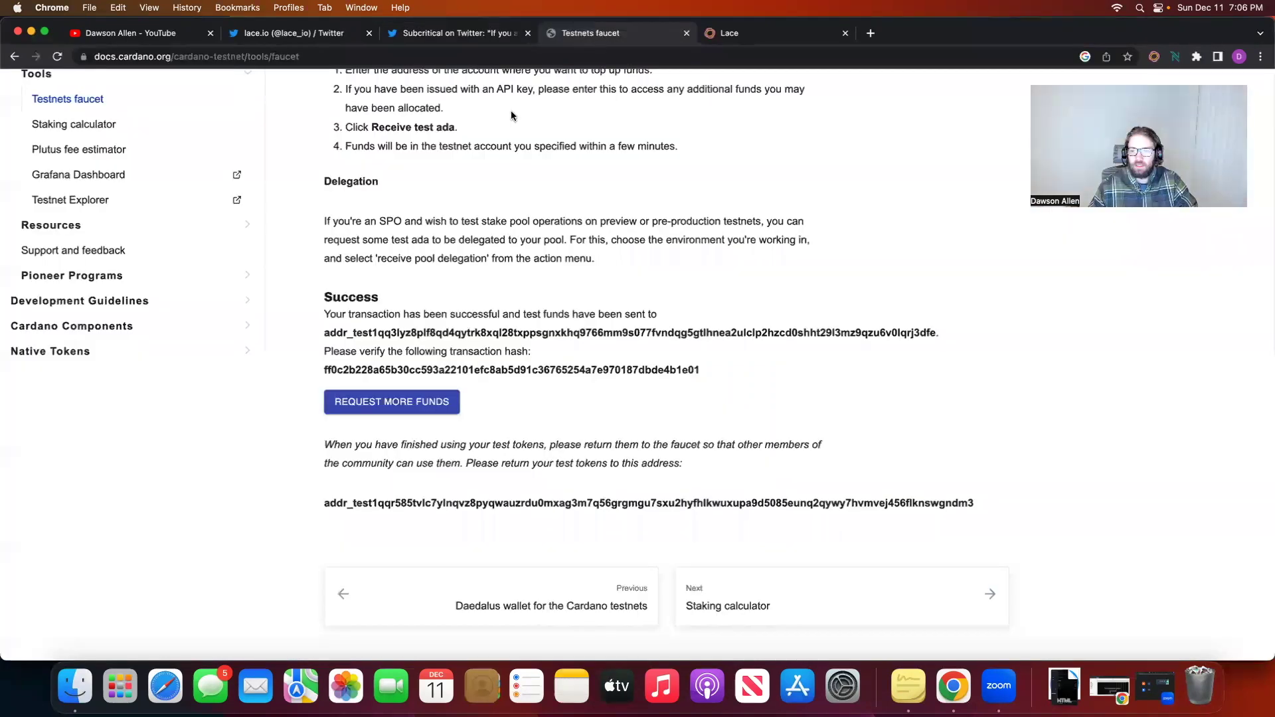
left_click(601, 33)
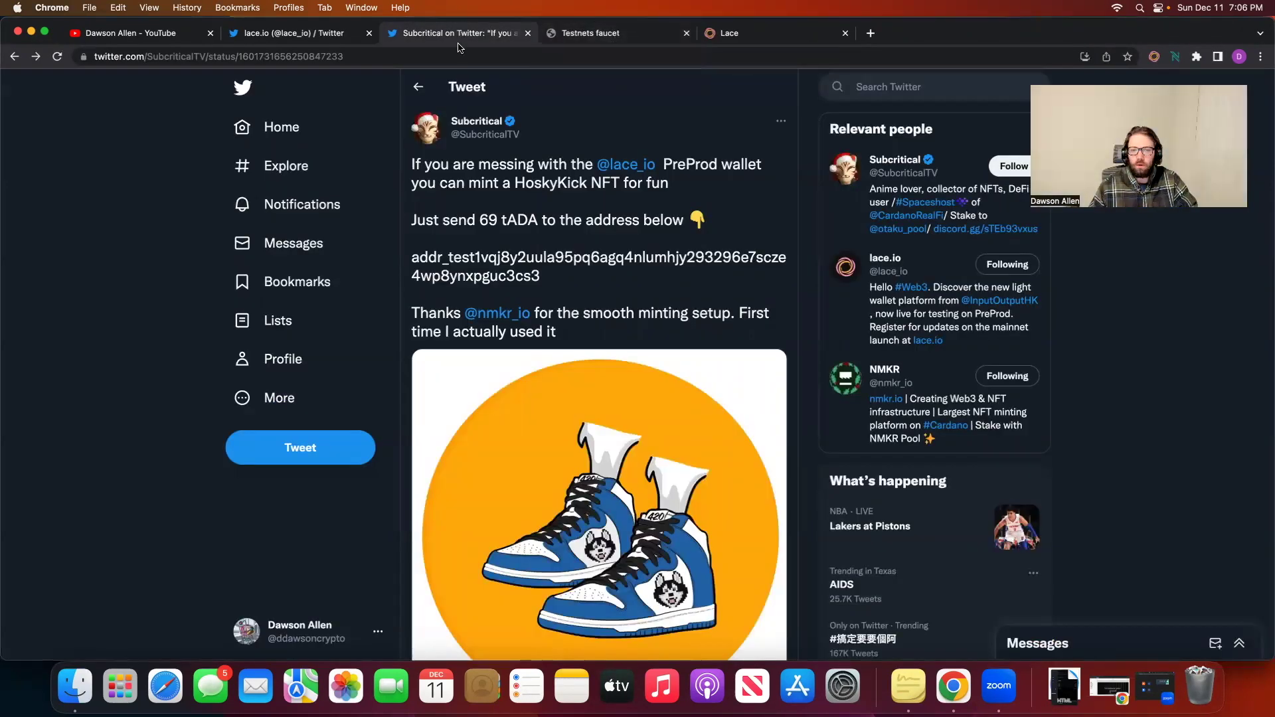
left_click(465, 33)
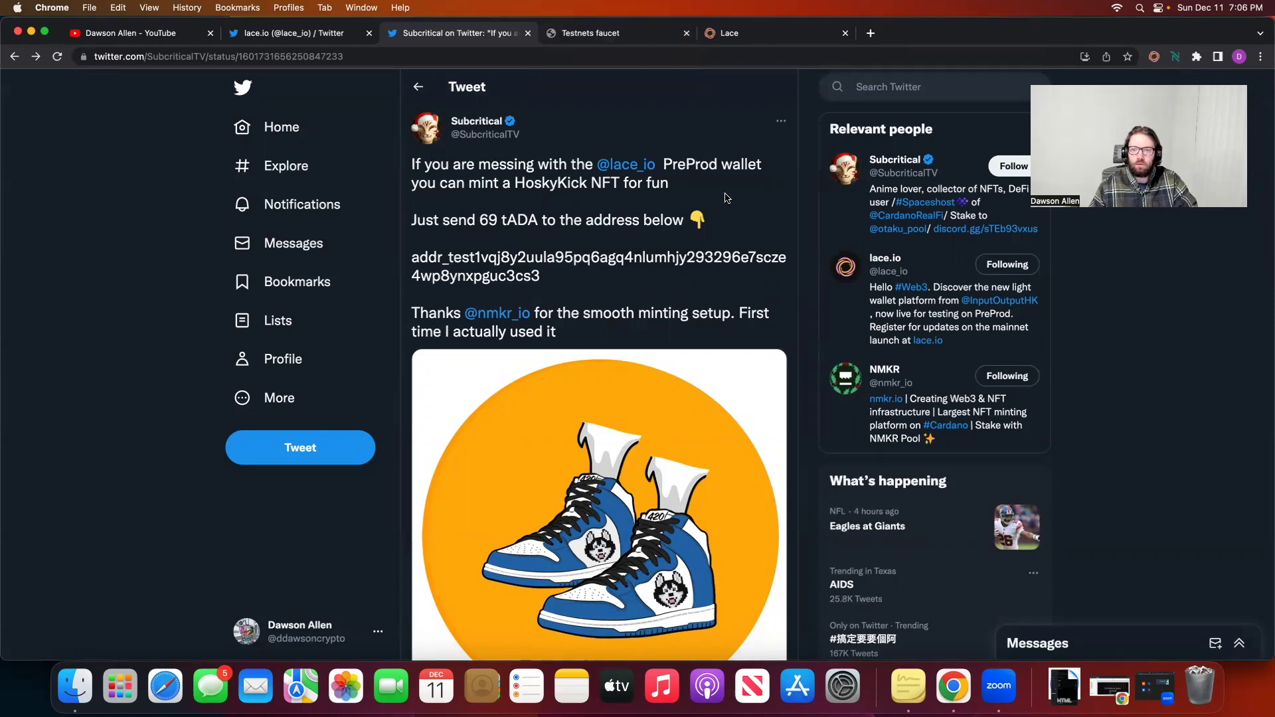
- Return to Lace and dismiss the HoskyKick34 detail drawer, leaving the single NFT listed
left_click(753, 35)
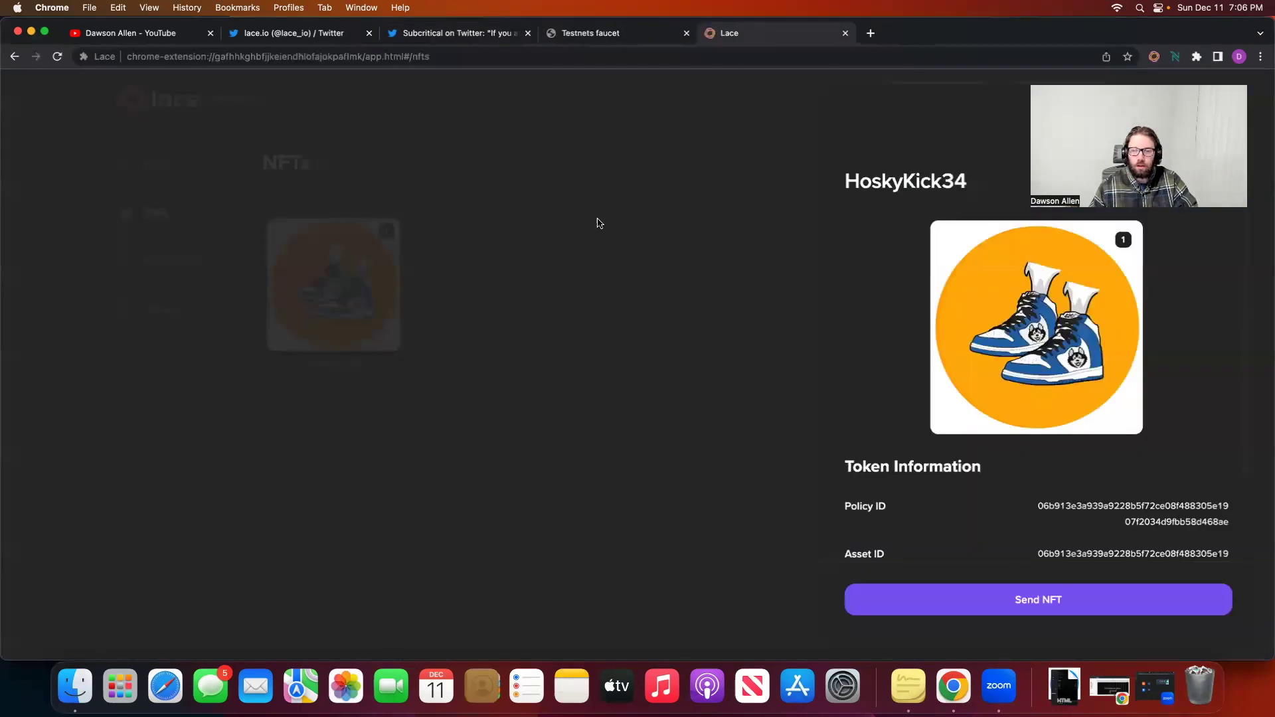
left_click(735, 345)
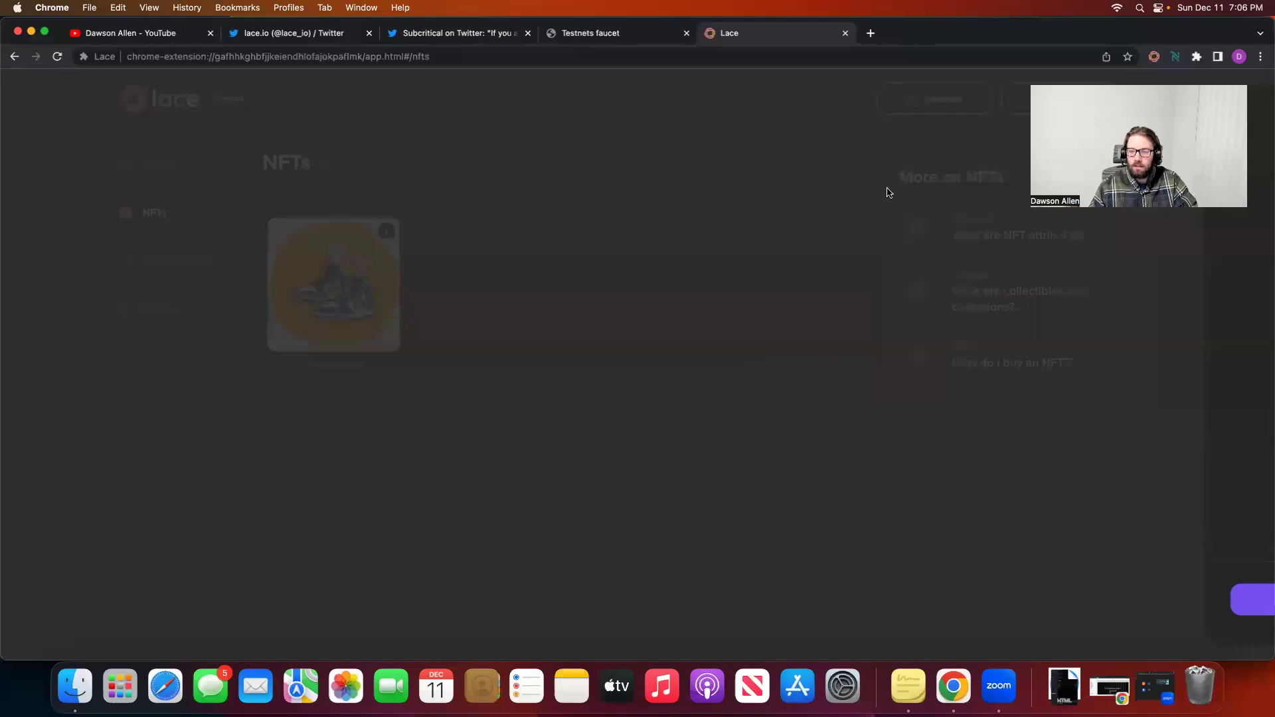